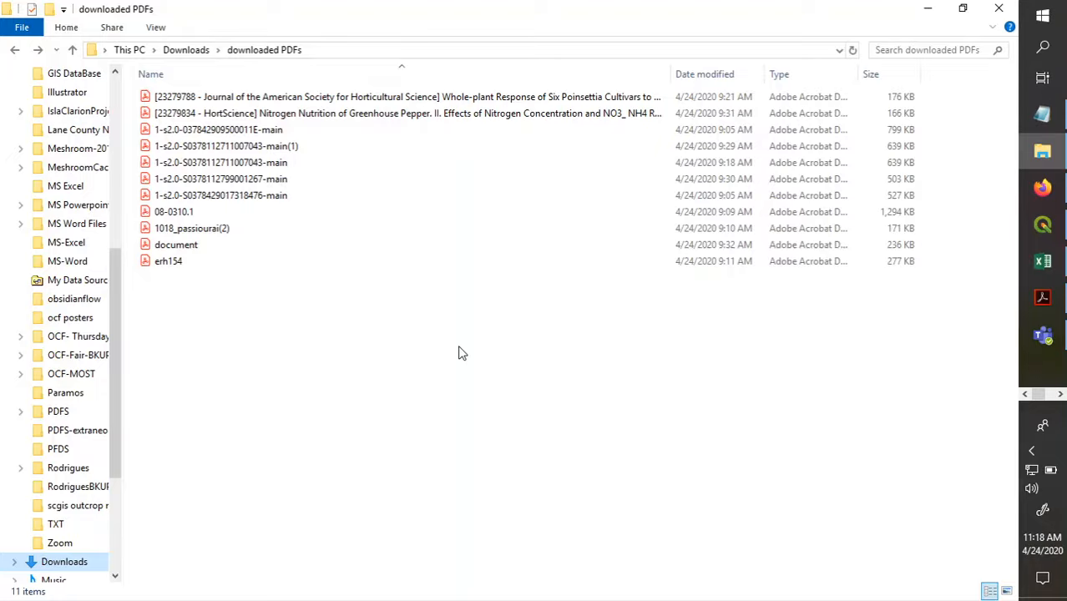
Copy all eleven PDFs from the downloaded PDFs folder into the PFDS folder in Documents, replacing the files with the same names
left_click(219, 98)
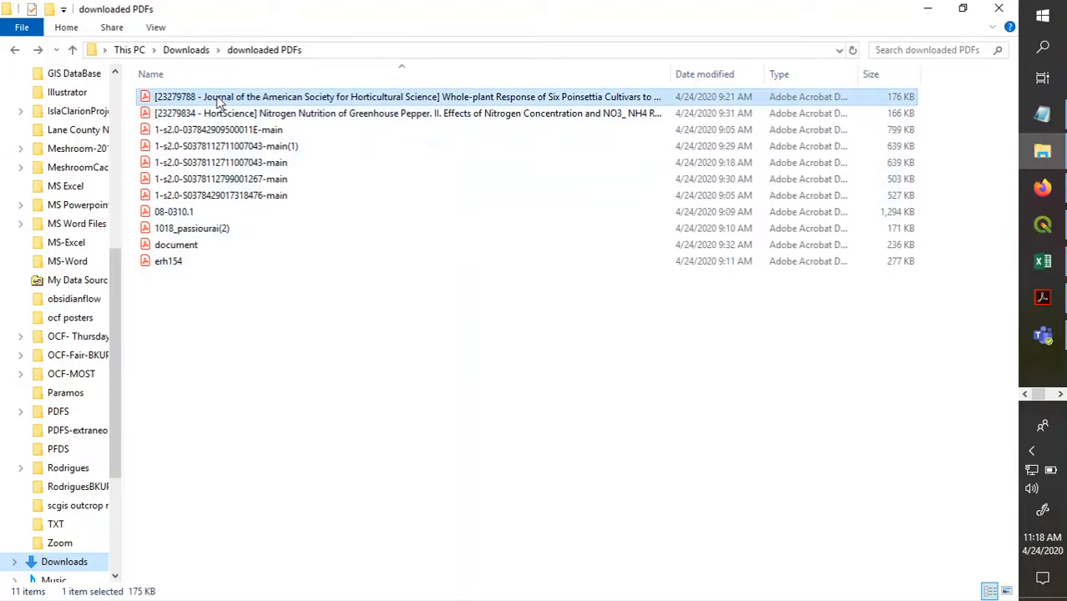
key("shift+Down")
key("shift+Down")
key("shift+Down")
key("shift+Down")
key("shift+Down")
key("shift+Down")
key("shift+Down")
key("shift+Down")
key("shift+Down")
key("shift+Down")
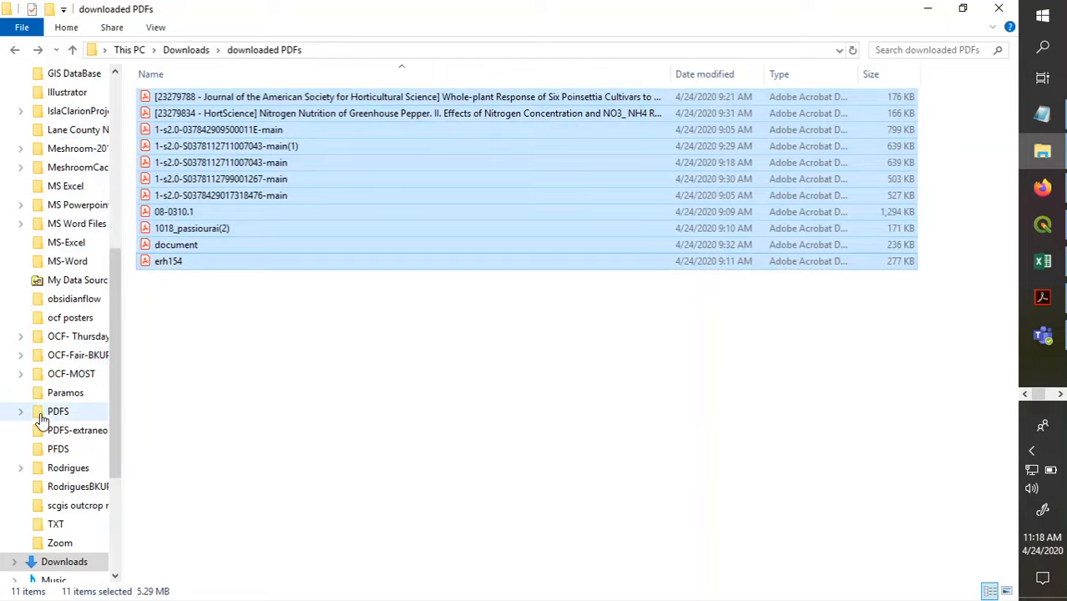
left_click(55, 451)
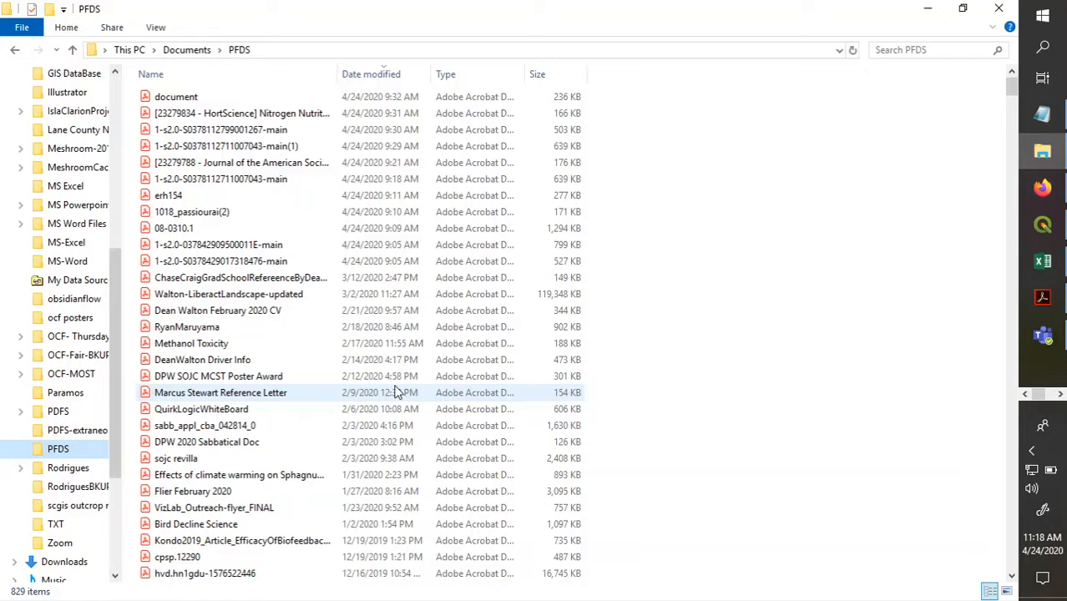
key("ctrl+v")
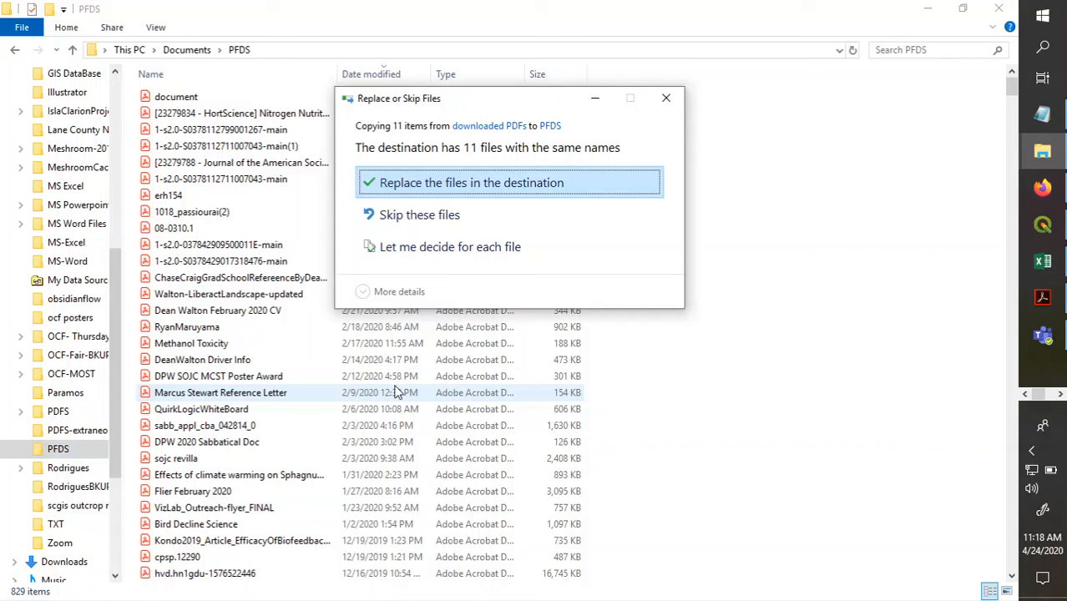
left_click(406, 191)
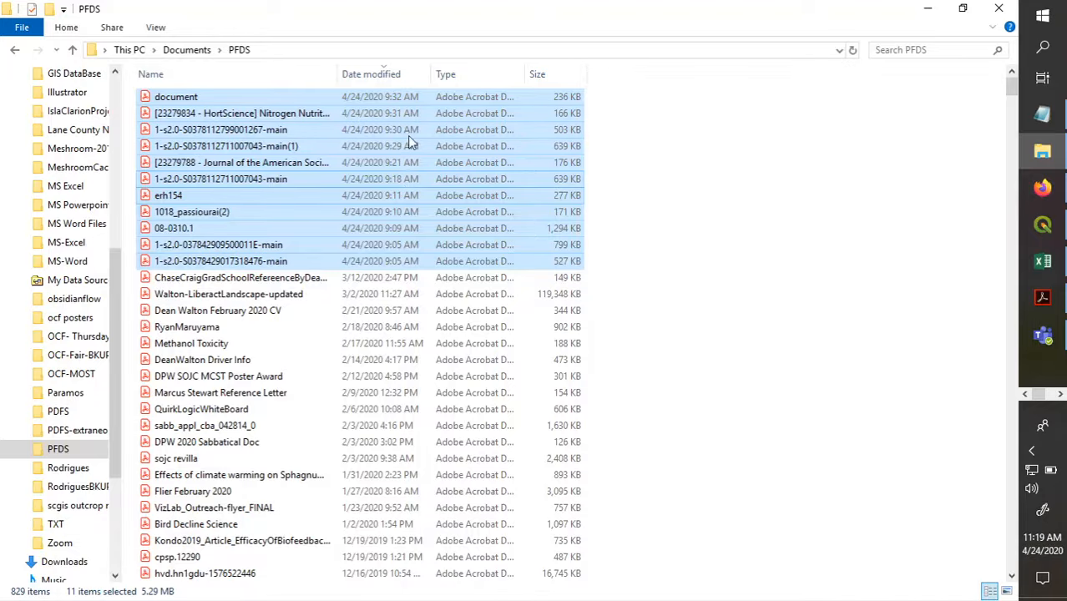
Open Mendeley Desktop and display the library's recently added documents
left_click(1044, 17)
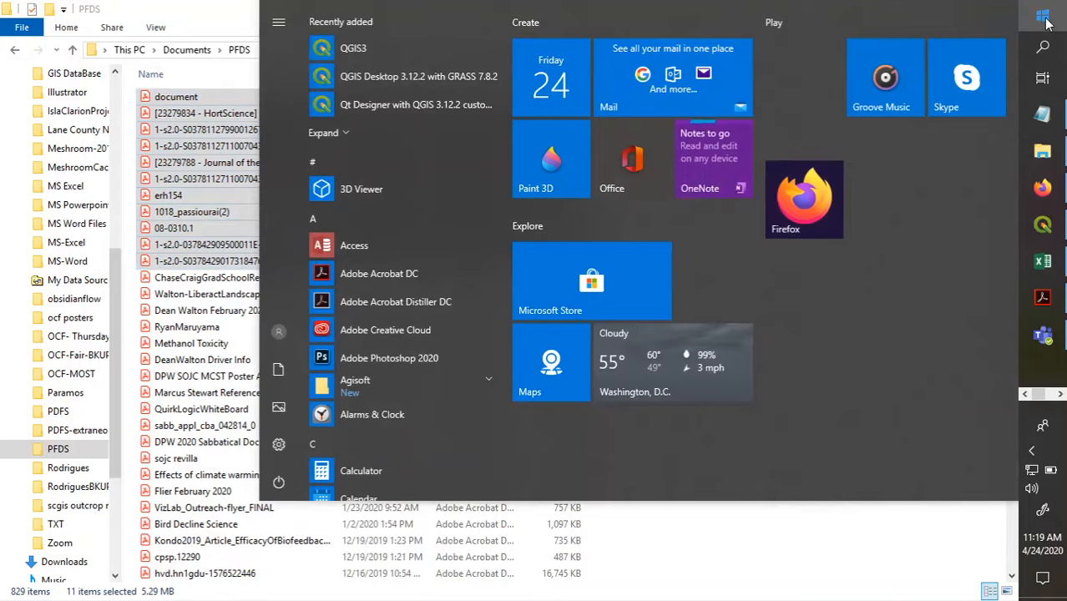
type("me")
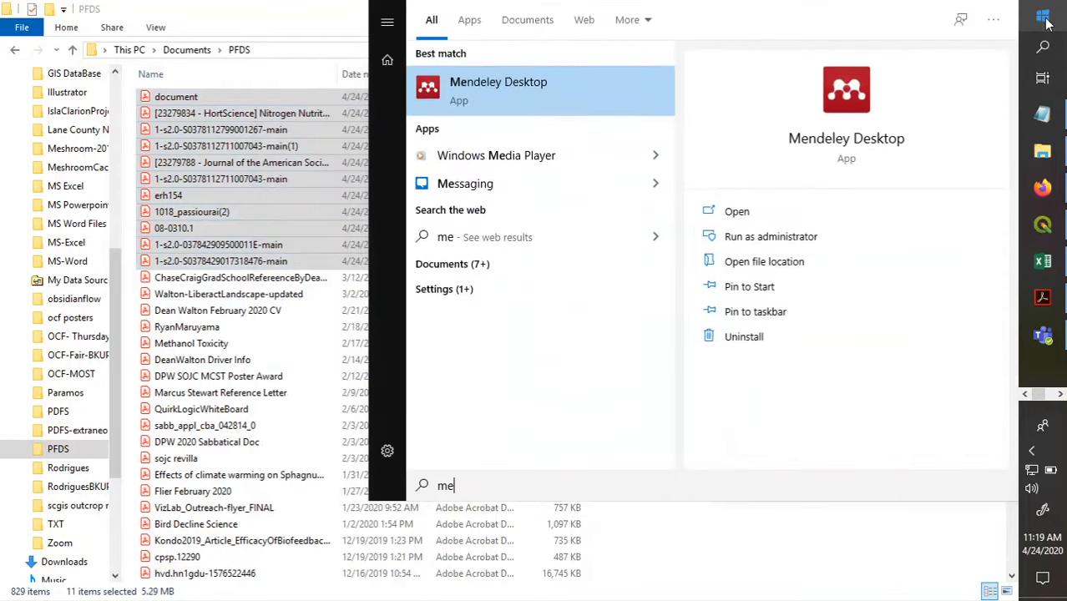
left_click(846, 141)
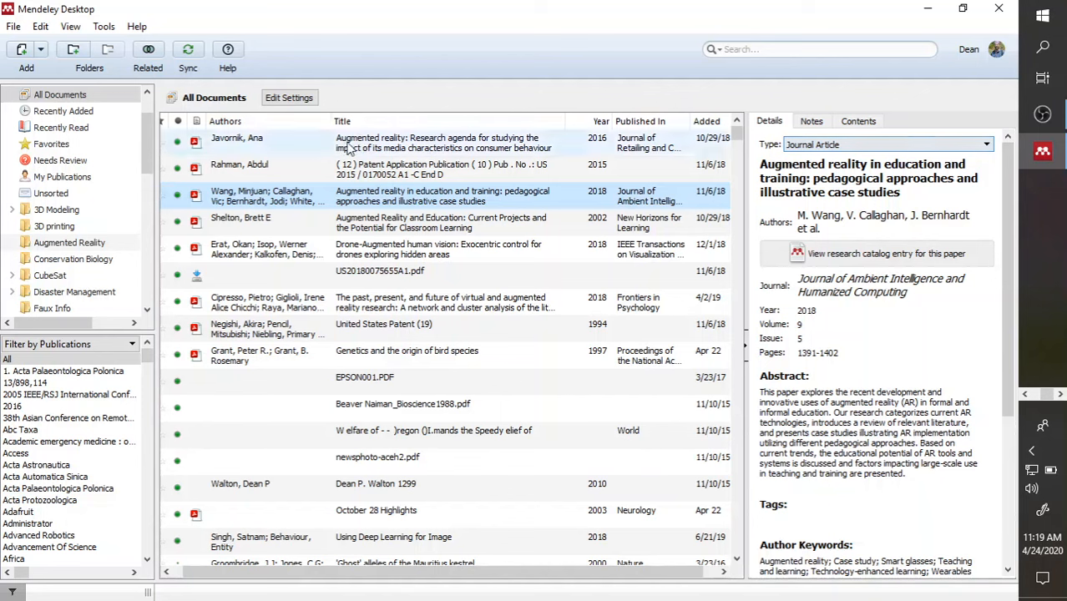
left_click_drag(144, 148, 149, 99)
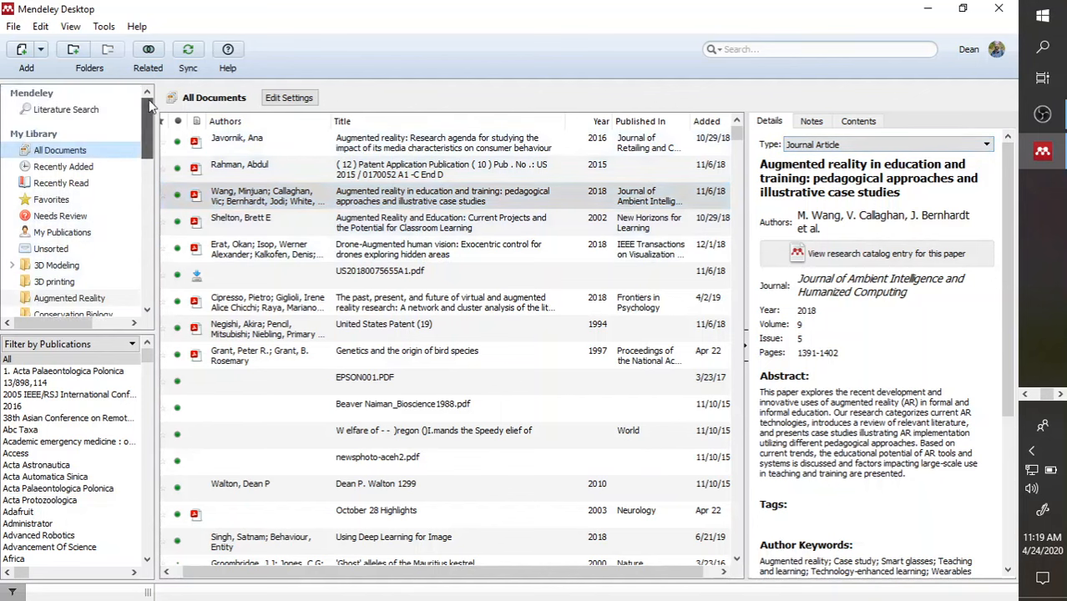
left_click(67, 155)
left_click(68, 166)
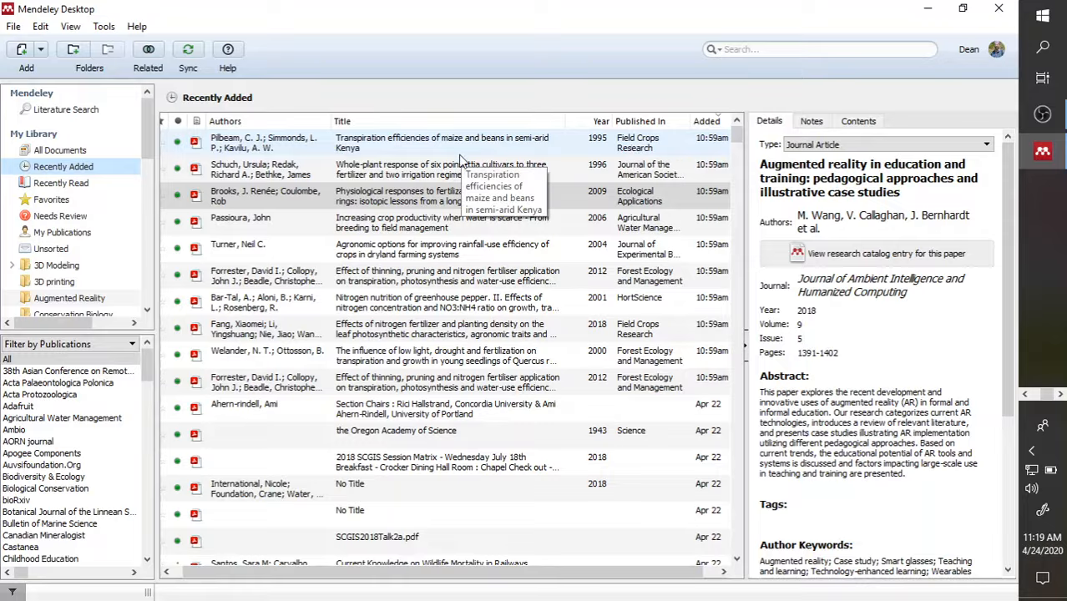
Check in the watched folders settings that the PFDS folder under Documents is ticked, and close them without changes
left_click(13, 29)
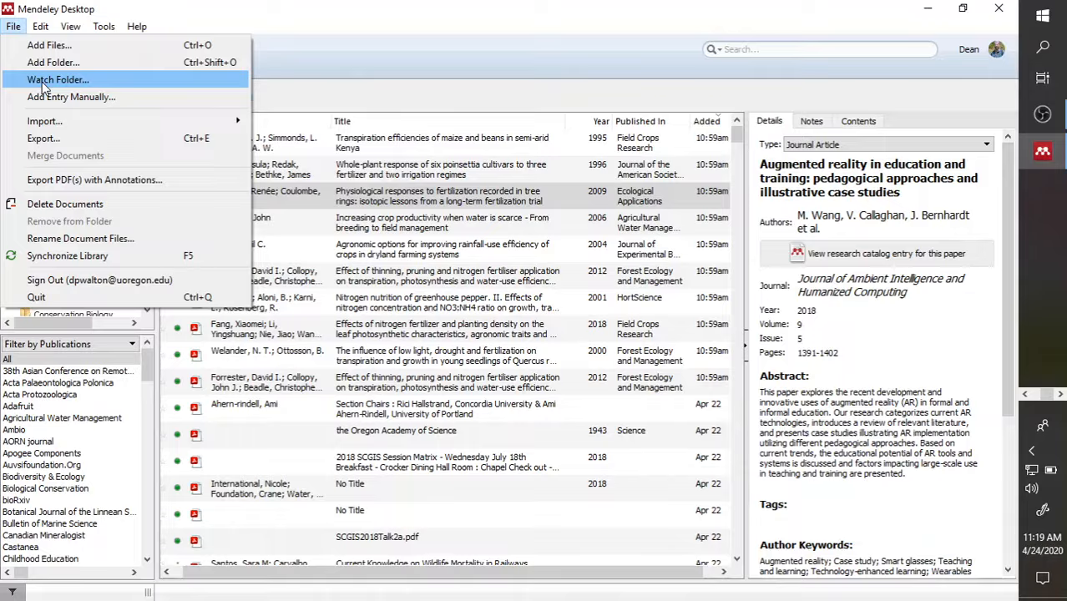
left_click(42, 80)
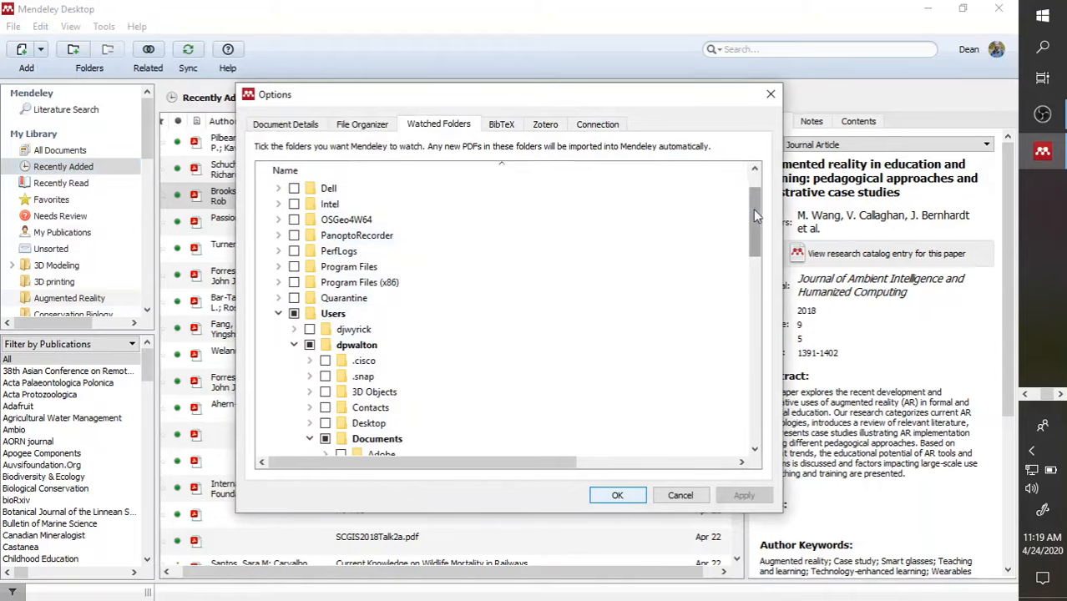
left_click_drag(753, 209, 756, 370)
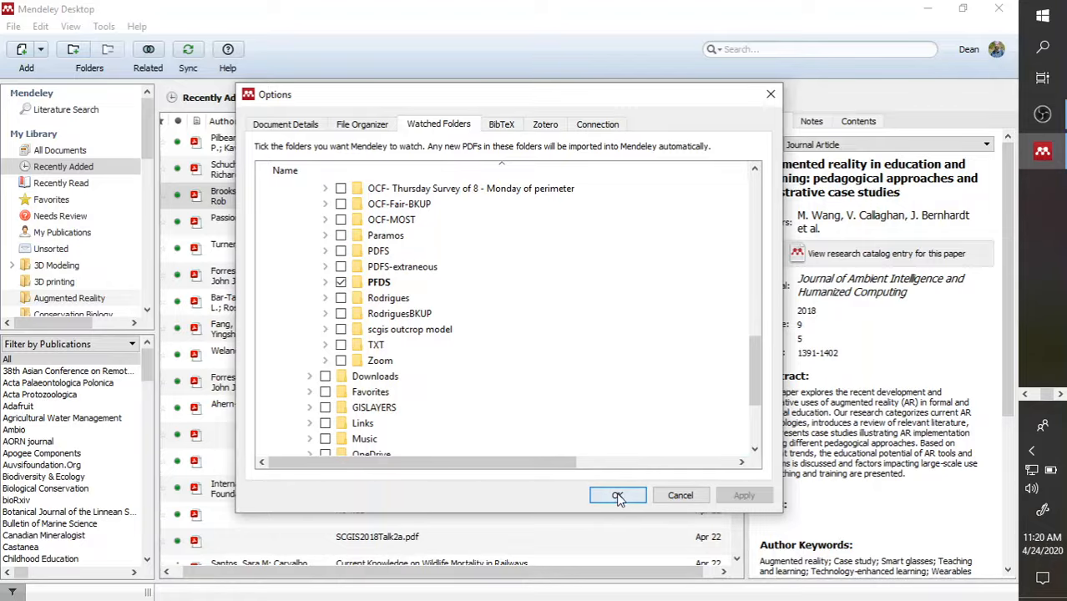
left_click(772, 95)
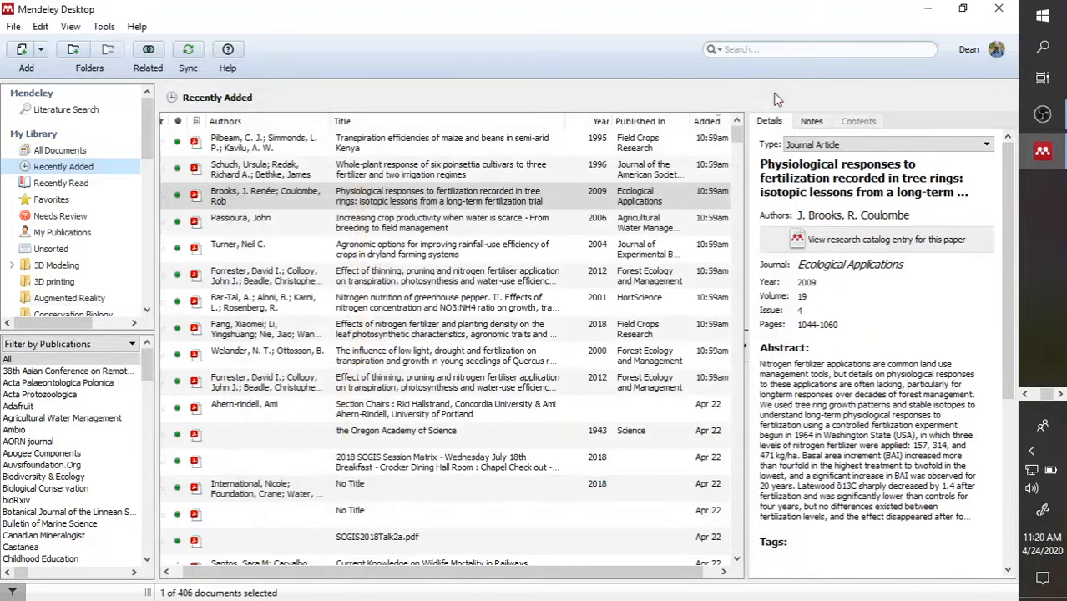
View the complete list of library documents and return to the recently added ones
left_click_drag(146, 154, 154, 125)
left_click(57, 154)
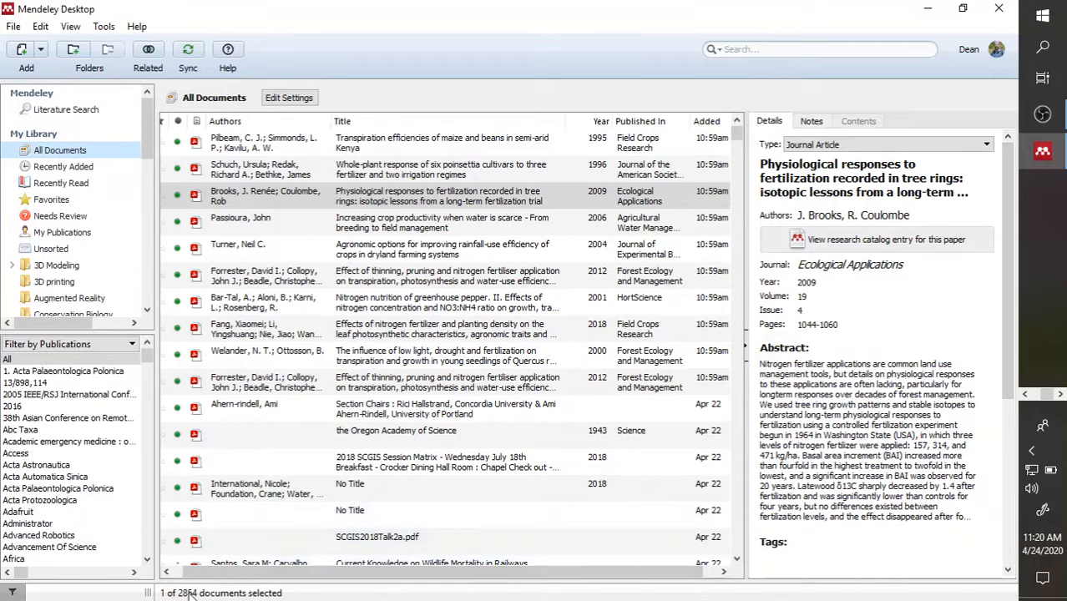
left_click(50, 173)
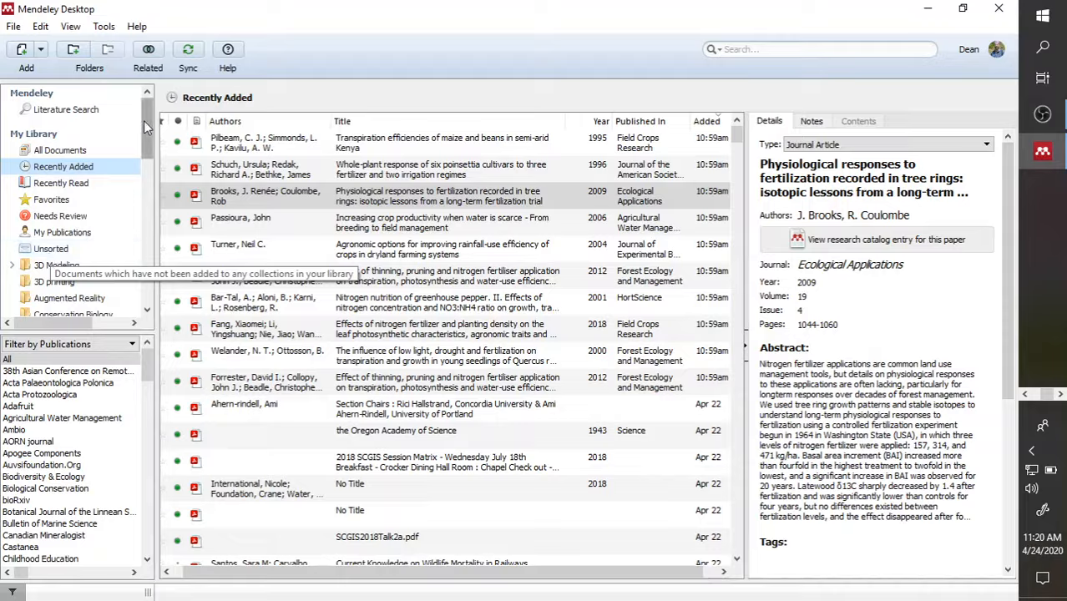
Create a new library folder named Transpiration2
left_click_drag(144, 120, 143, 175)
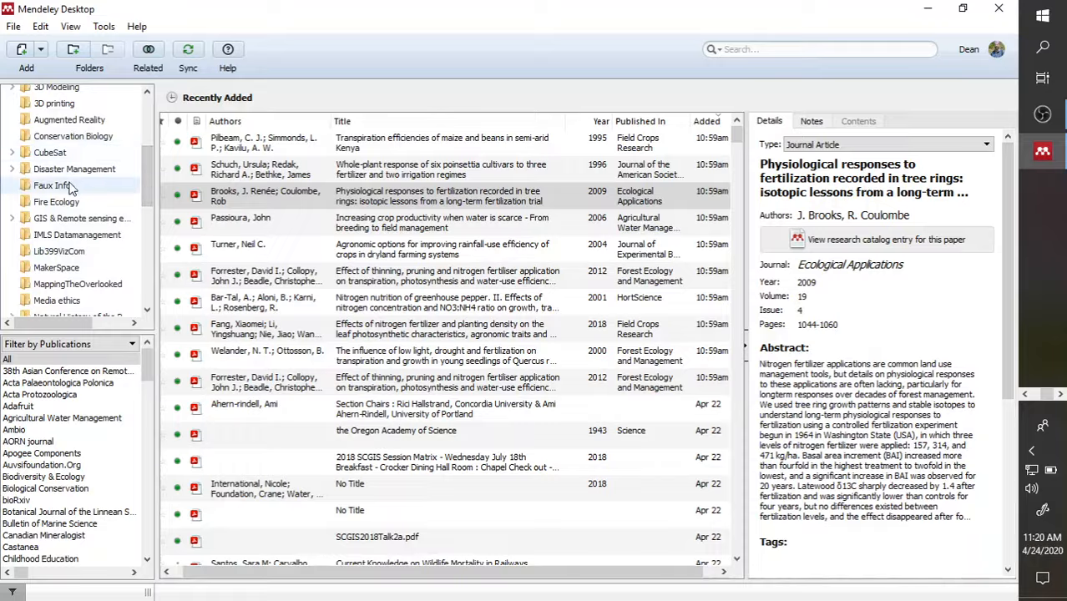
left_click_drag(148, 168, 145, 194)
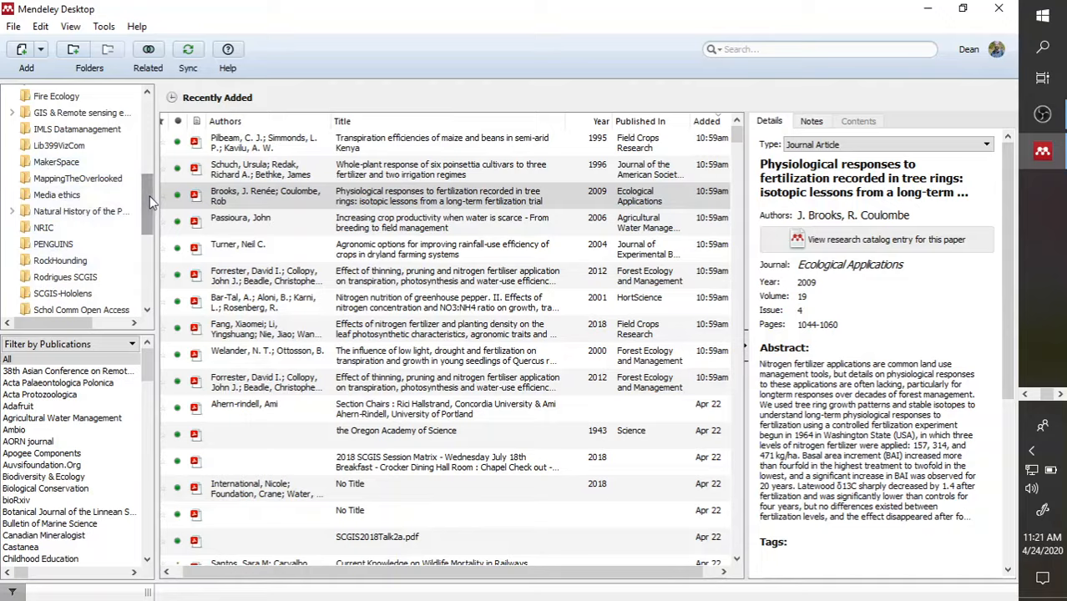
left_click_drag(150, 195, 145, 271)
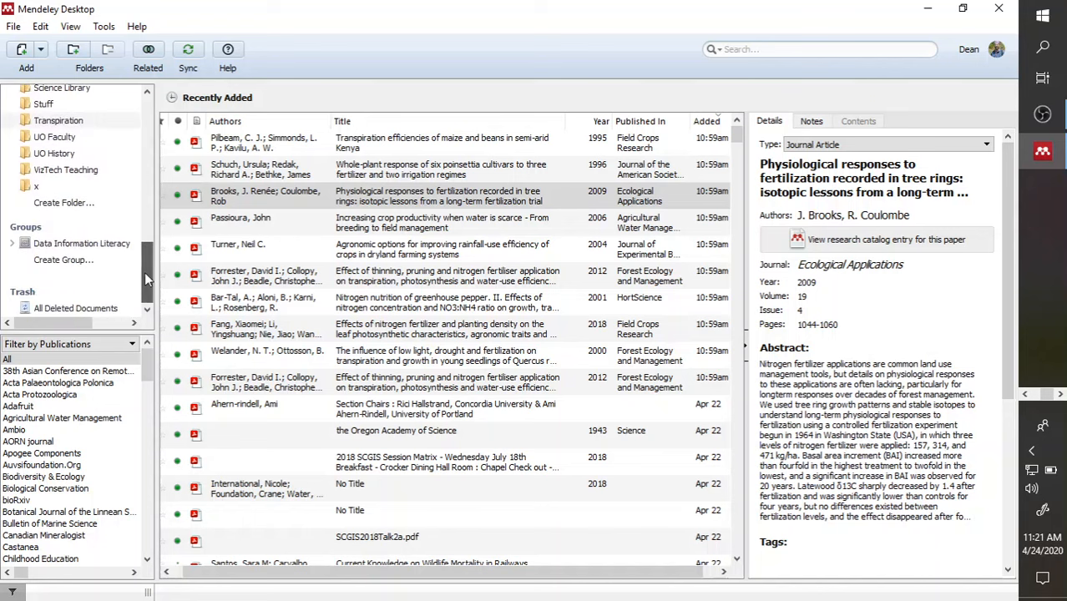
left_click(54, 203)
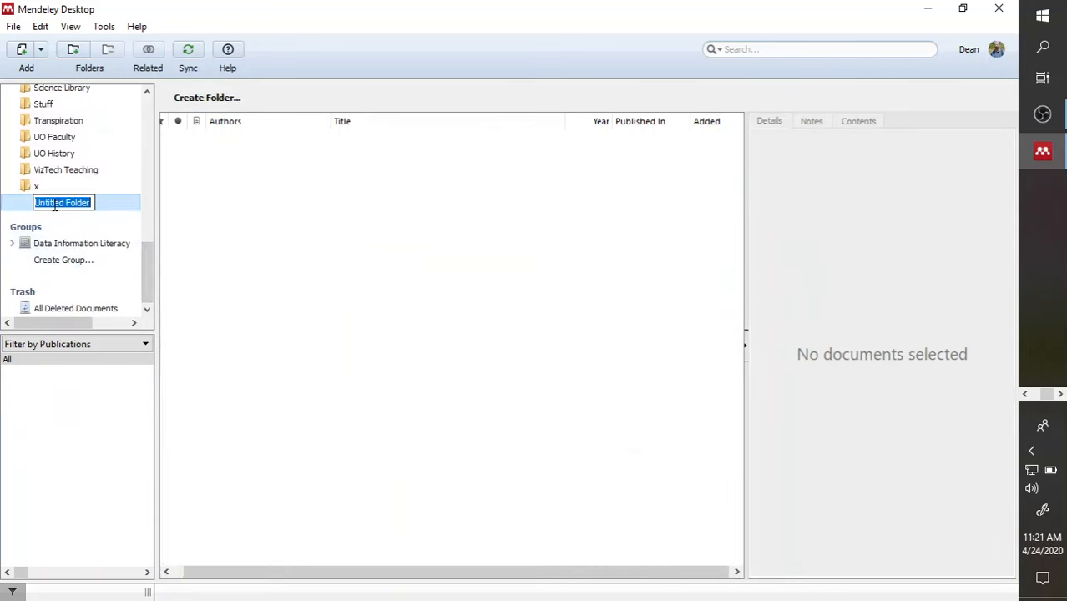
type("Tran")
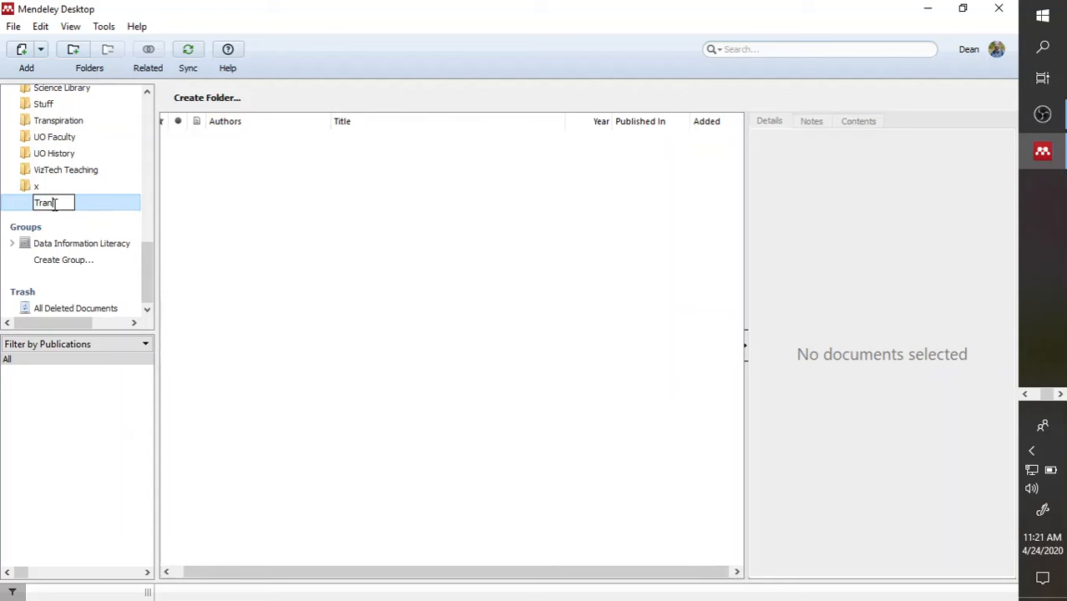
type("spiration2")
key("Return")
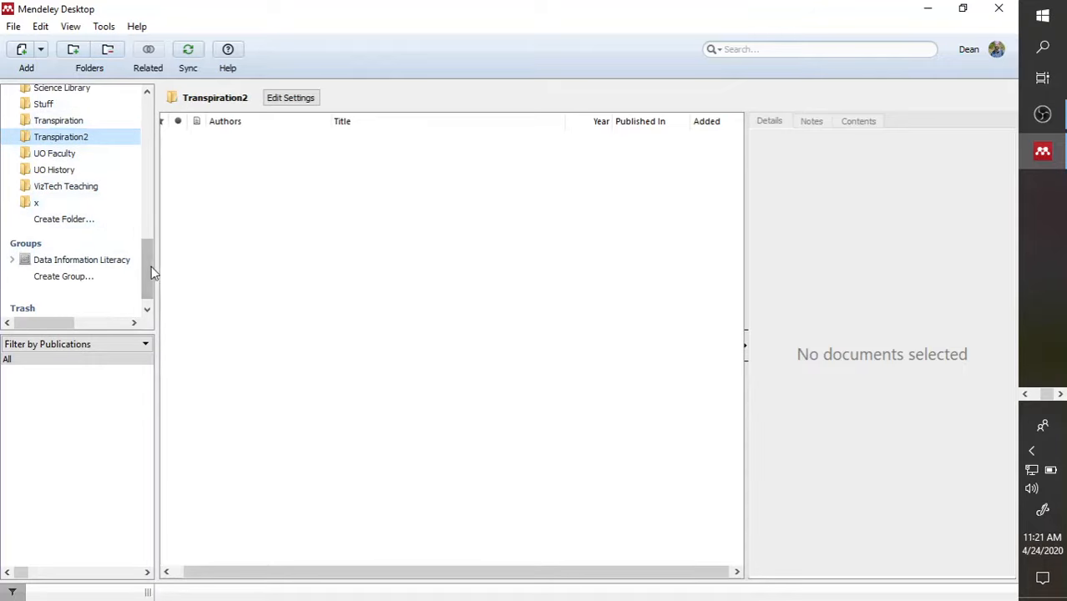
Add the first eleven recently added documents to the Transpiration2 folder
left_click_drag(144, 260, 144, 119)
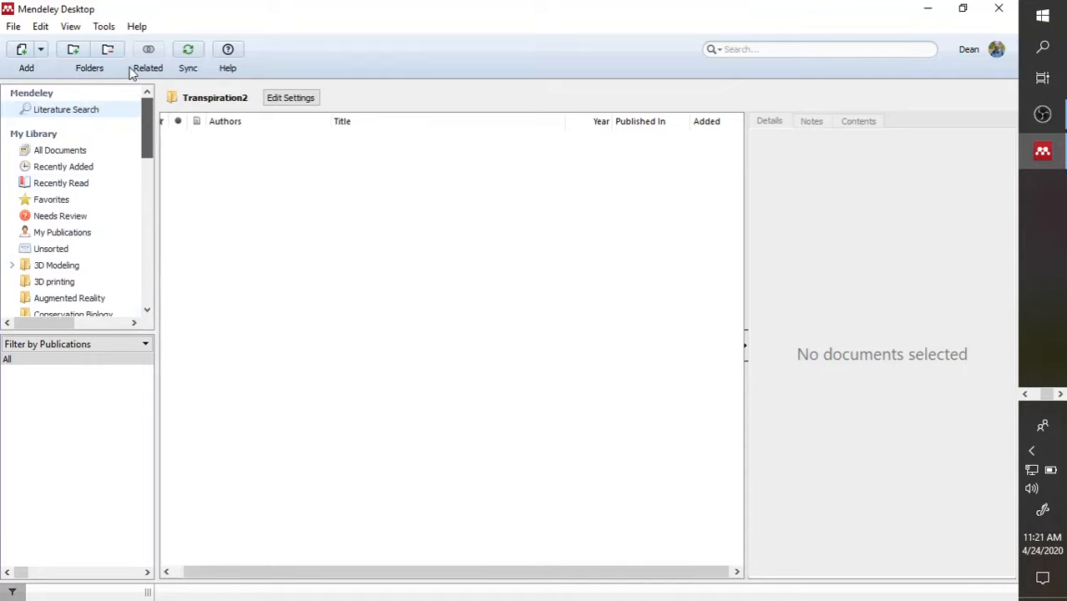
left_click(57, 166)
left_click(226, 146)
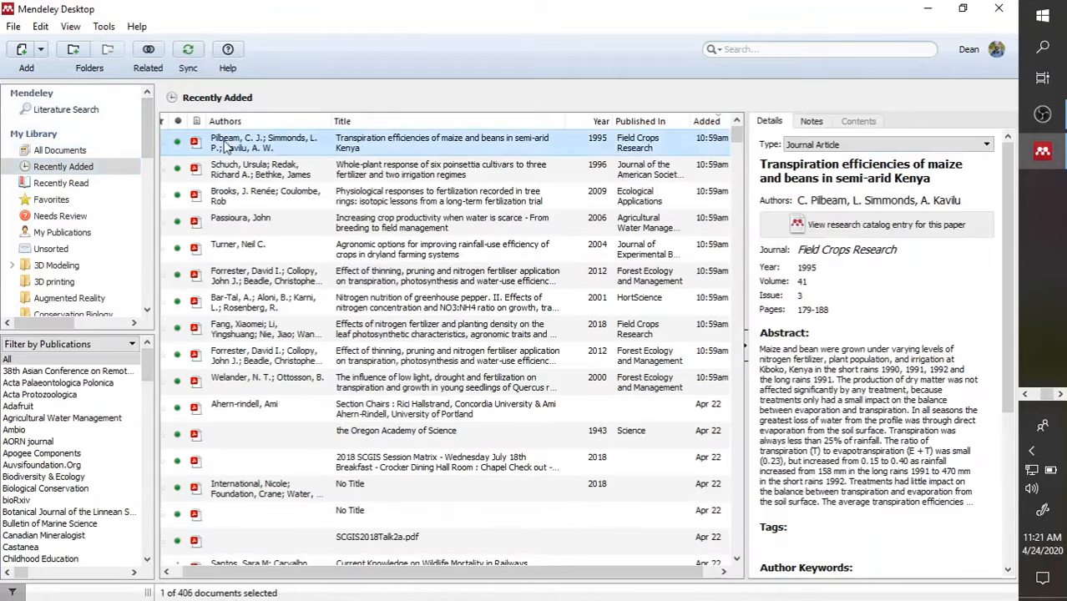
key("shift+Down")
key("shift+Down")
key("shift+Down")
key("shift+Down")
key("shift+Down")
key("shift+Down")
key("shift+Down")
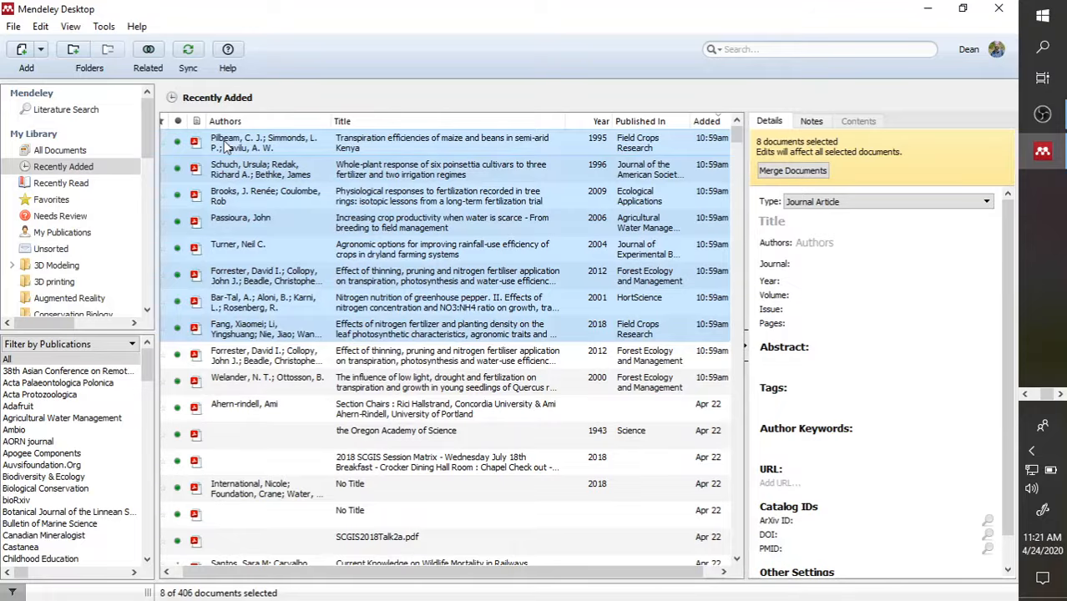
key("shift+Down")
key("shift+Down")
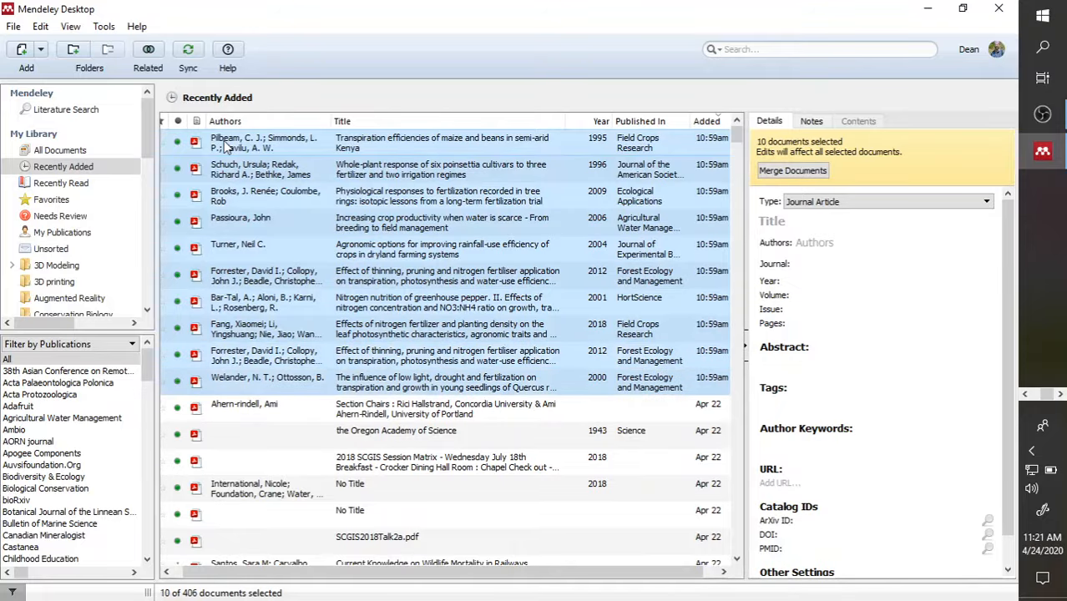
key("shift+Down")
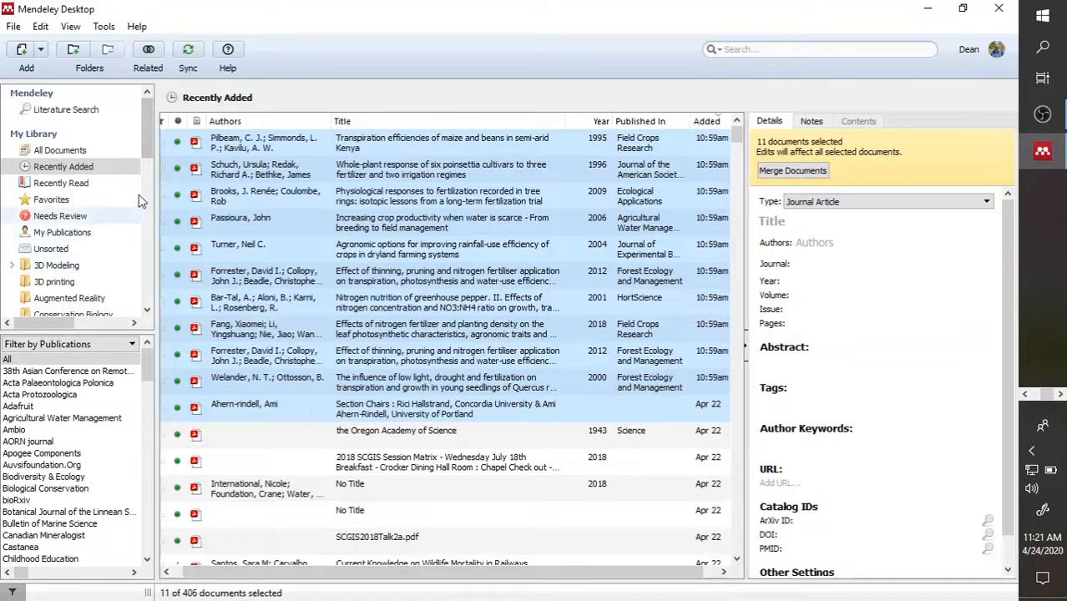
left_click_drag(148, 132, 147, 205)
left_click_drag(148, 228, 149, 243)
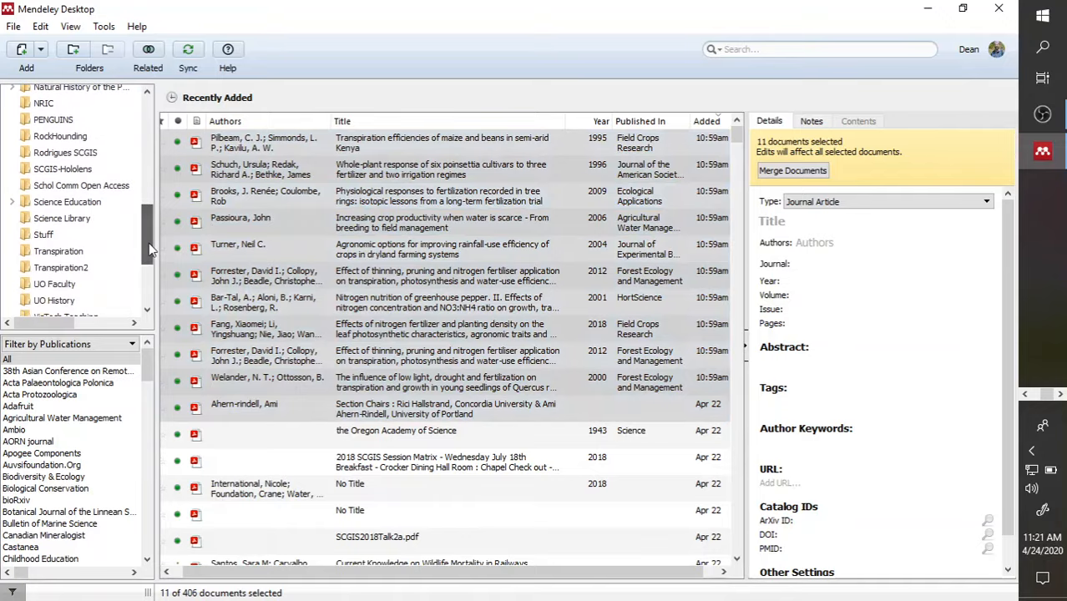
left_click_drag(238, 251, 89, 269)
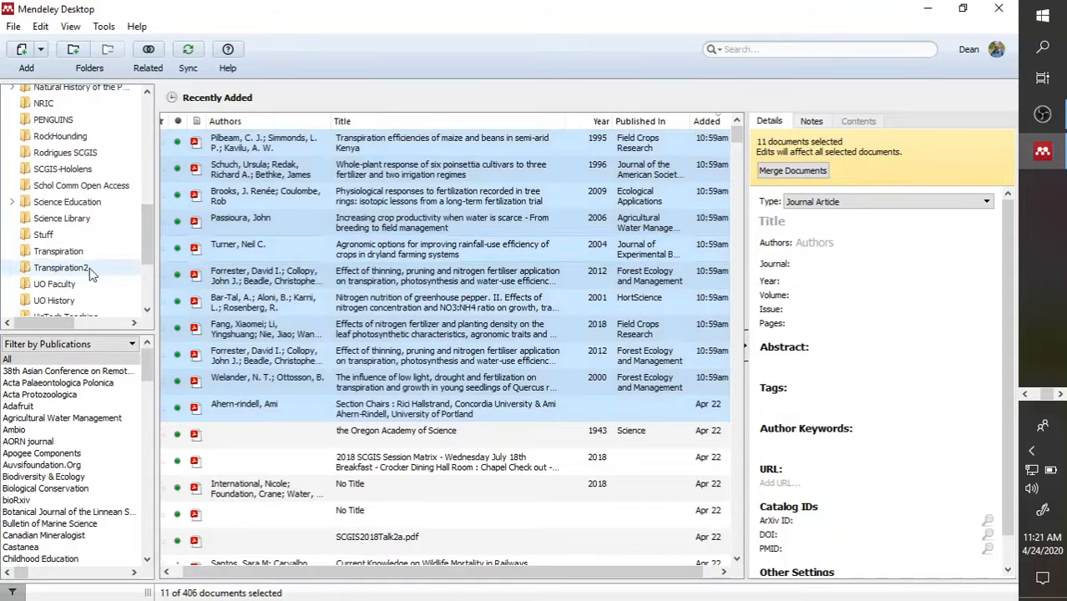
Open the Transpiration2 folder and remove the unrelated "Section Chairs" document from it
left_click(70, 251)
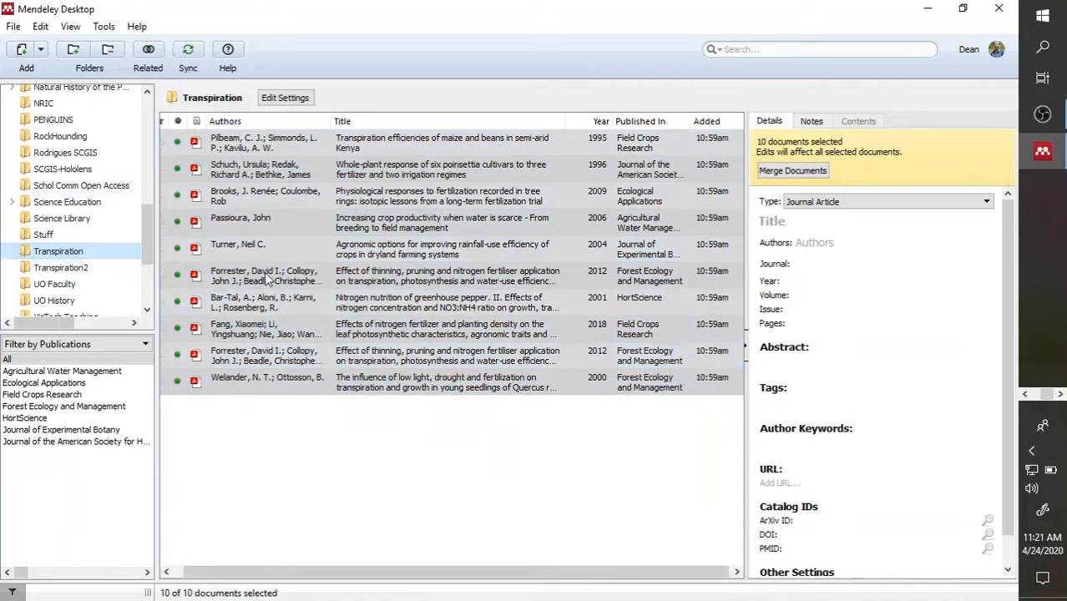
left_click(60, 267)
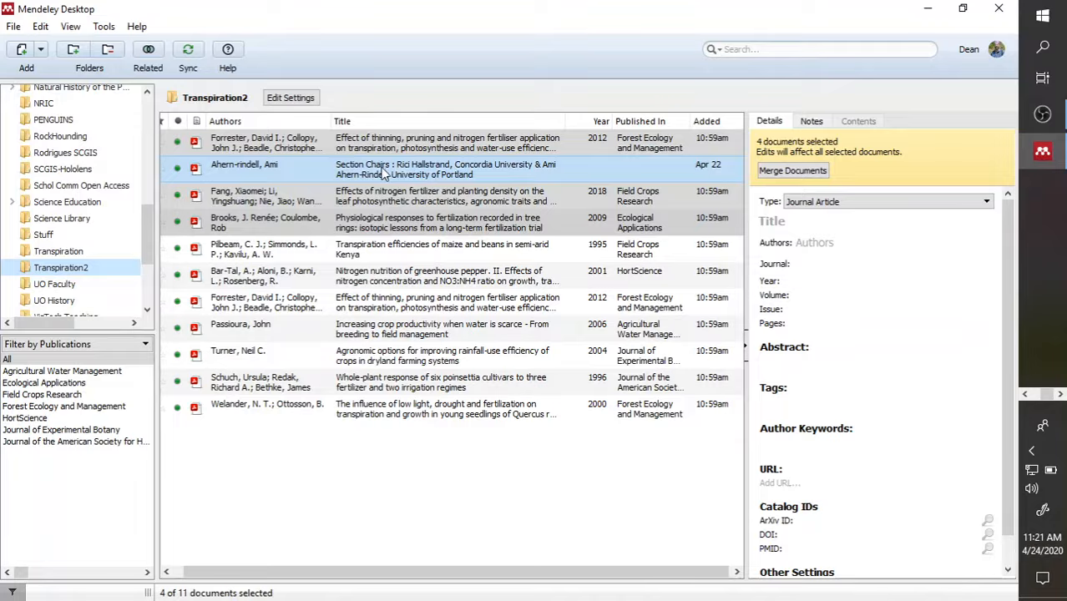
left_click(380, 175)
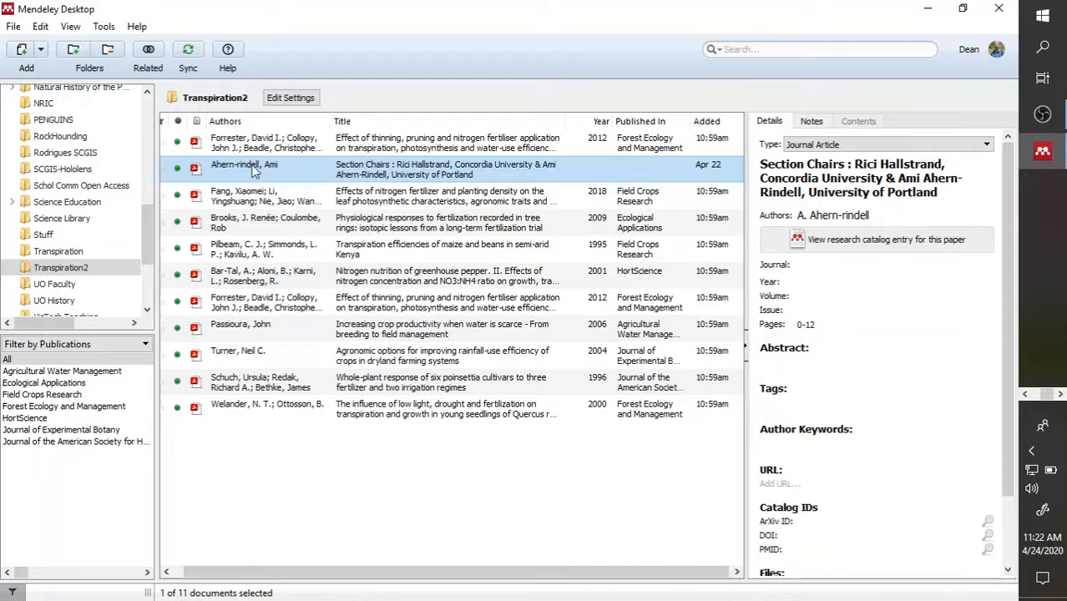
key("Delete")
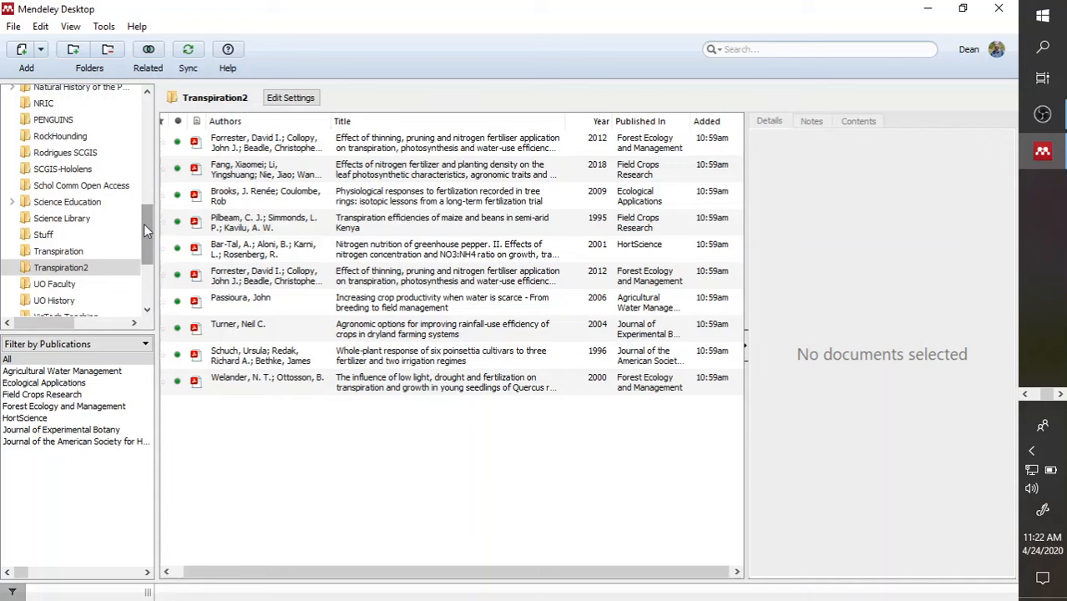
Select all ten documents in the Transpiration2 folder
left_click(218, 146)
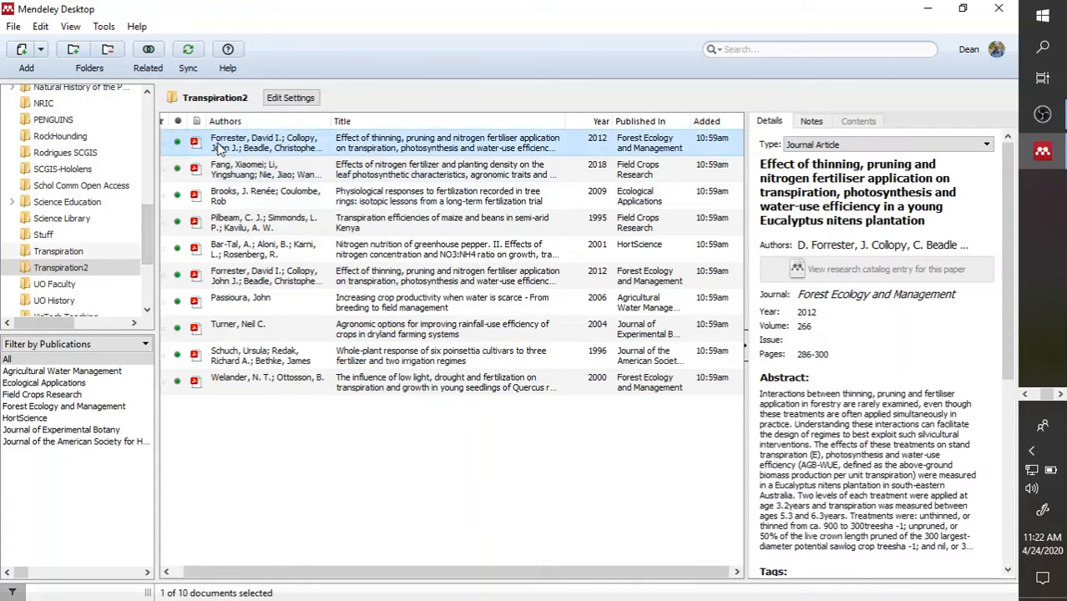
key("shift+Down")
key("shift+Down")
key("shift+Down")
key("shift+Down")
key("shift+Down")
key("shift+Down")
key("shift+Down")
key("shift+Down")
key("shift+Down")
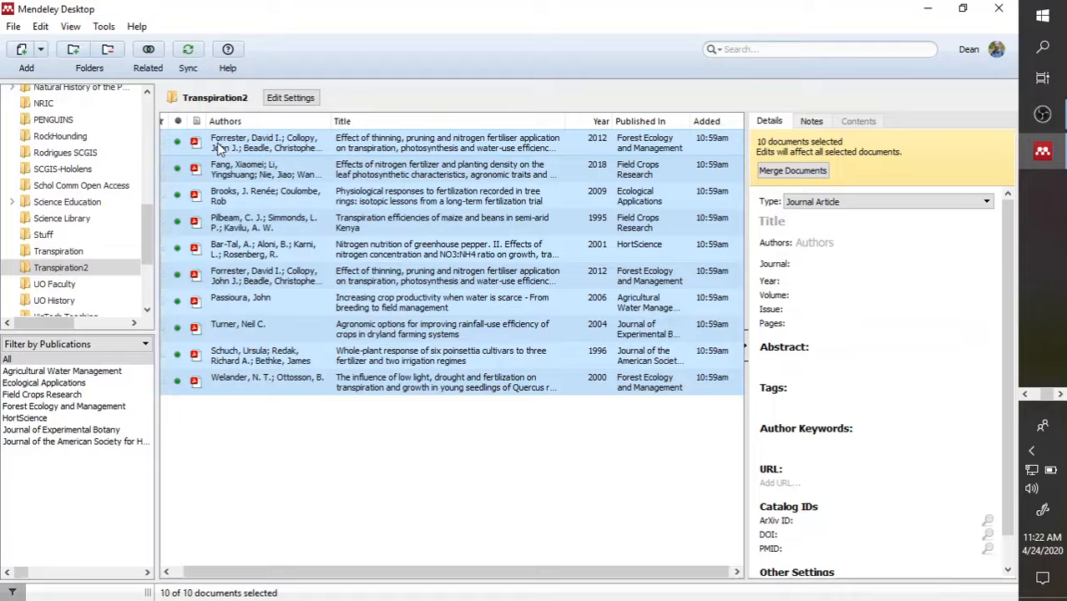
Launch Word and create a new blank document
left_click(1041, 19)
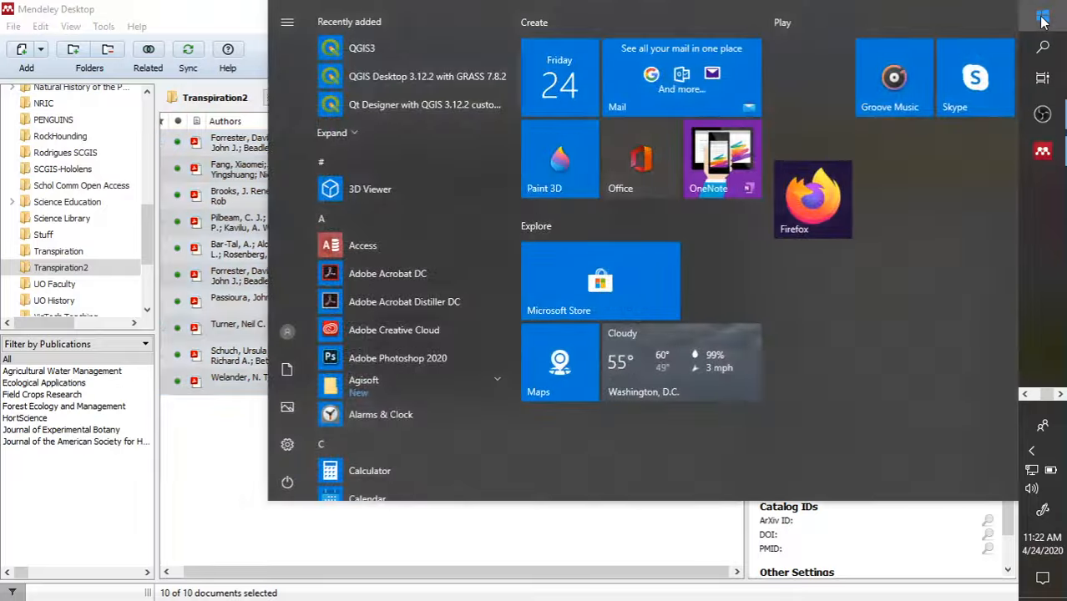
type("wo")
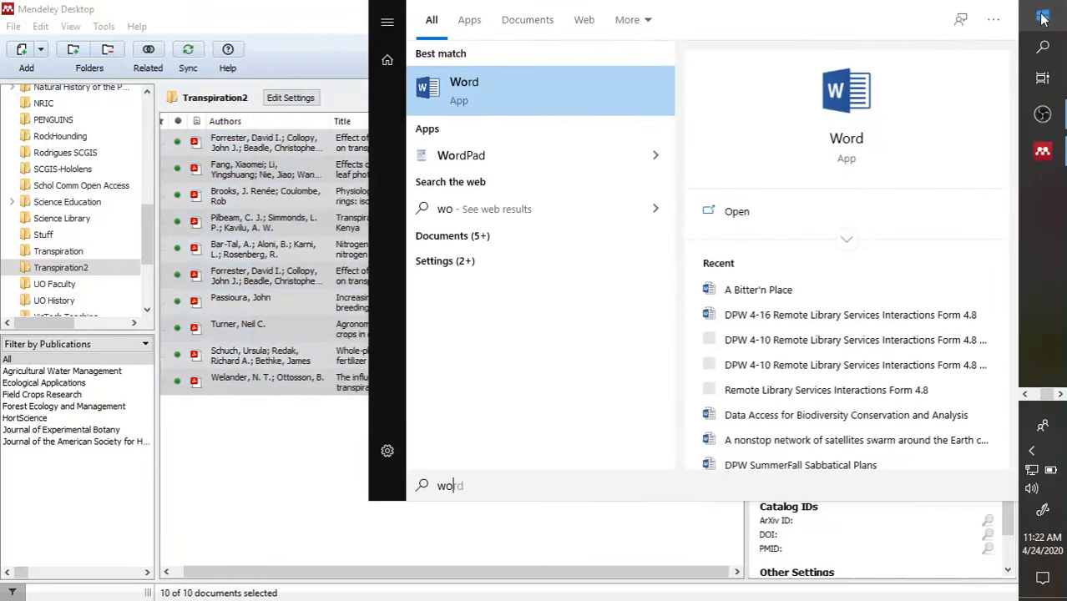
key("Return")
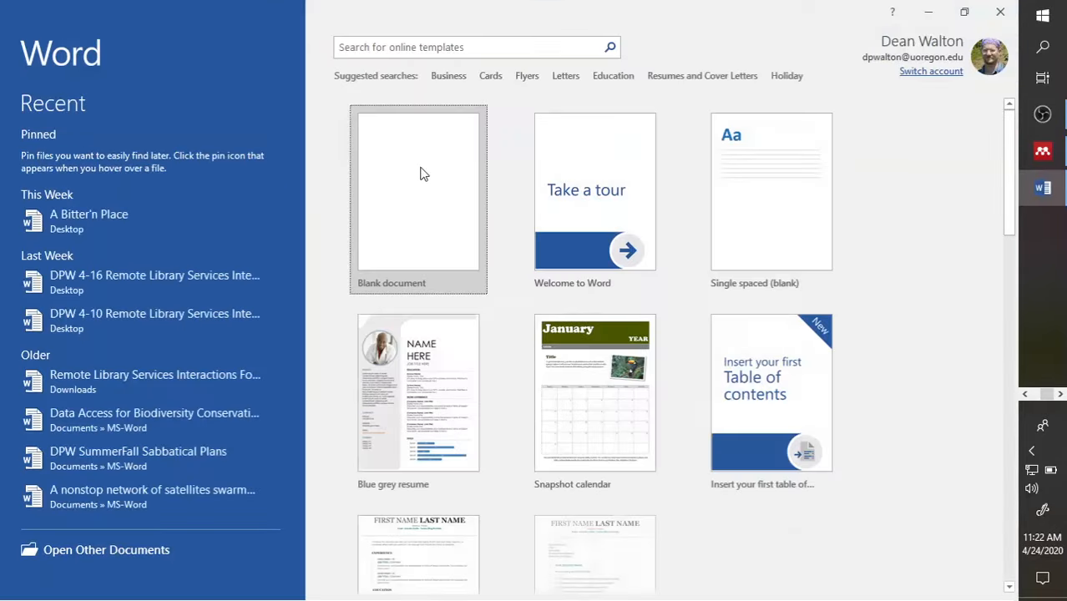
left_click(397, 166)
Fill the start of the document with a few lines of random placeholder text, followed by several blank lines
type("sASDASFADFASDF")
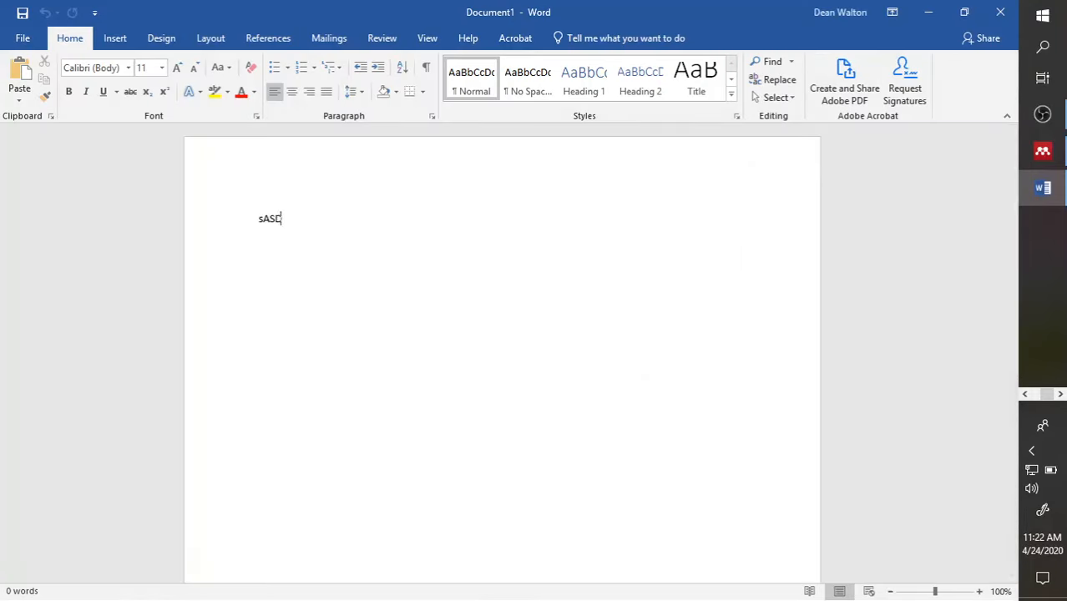
key("Return")
key("Return")
type("sdafasdfasdfasdfassd")
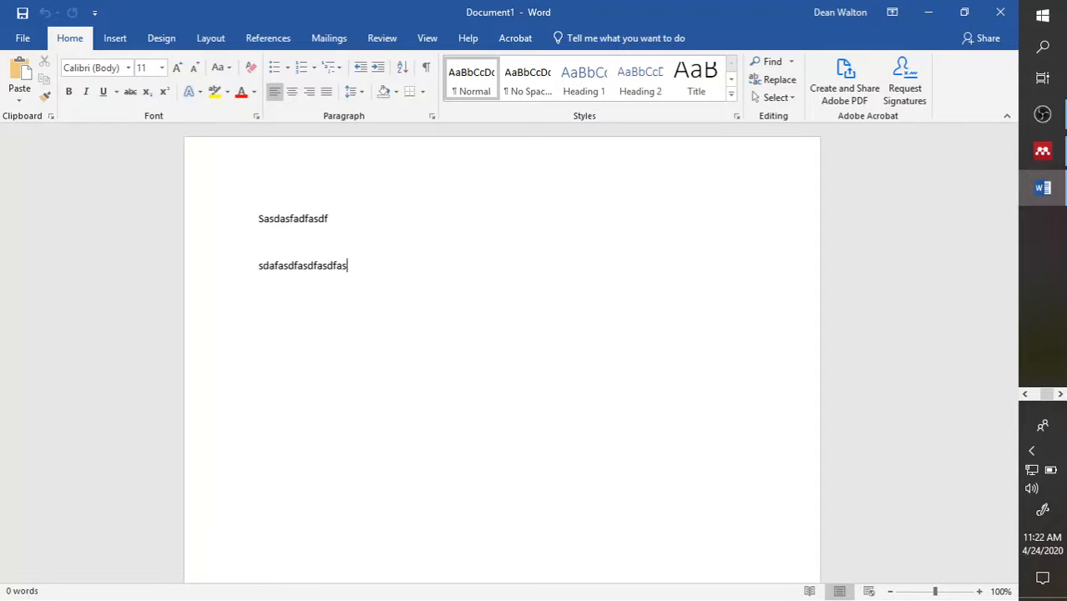
key("Return")
type("a")
key("Return")
type("dsfasdf")
key("Return")
key("Return")
key("Return")
key("Return")
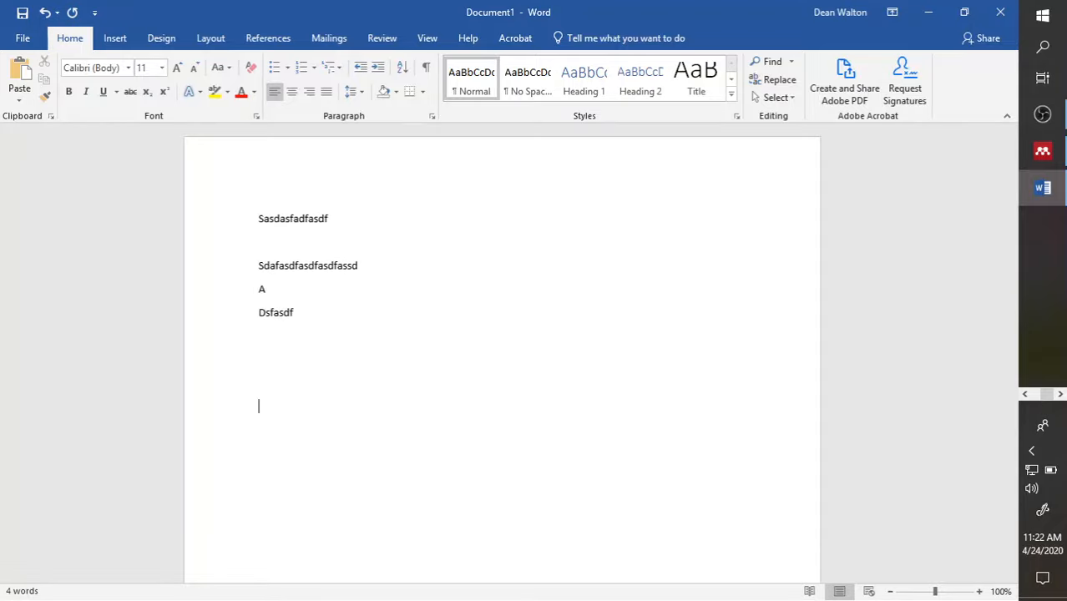
Add a "Bibliography" heading below the placeholder text, with blank lines beneath it
type("Bi")
type("bil")
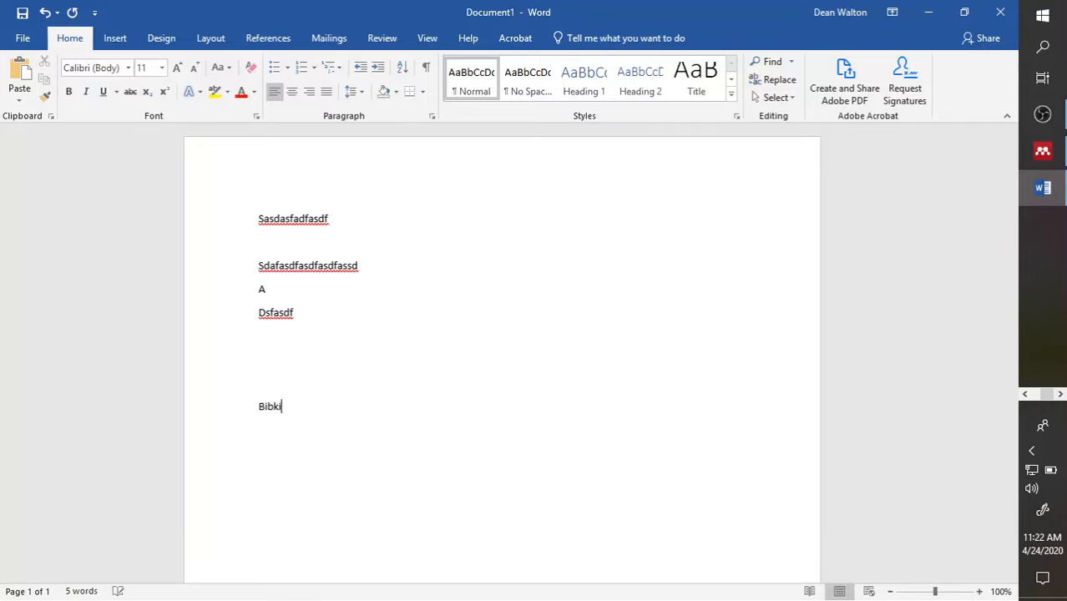
key("BackSpace")
key("BackSpace")
type("liographgyt")
key("BackSpace")
key("BackSpace")
key("BackSpace")
type("y")
key("Return")
key("Return")
Set Mendeley's citation style to American Psychological Association 7th edition and copy the selected documents' formatted references under the Bibliography heading in Word
left_click(1041, 150)
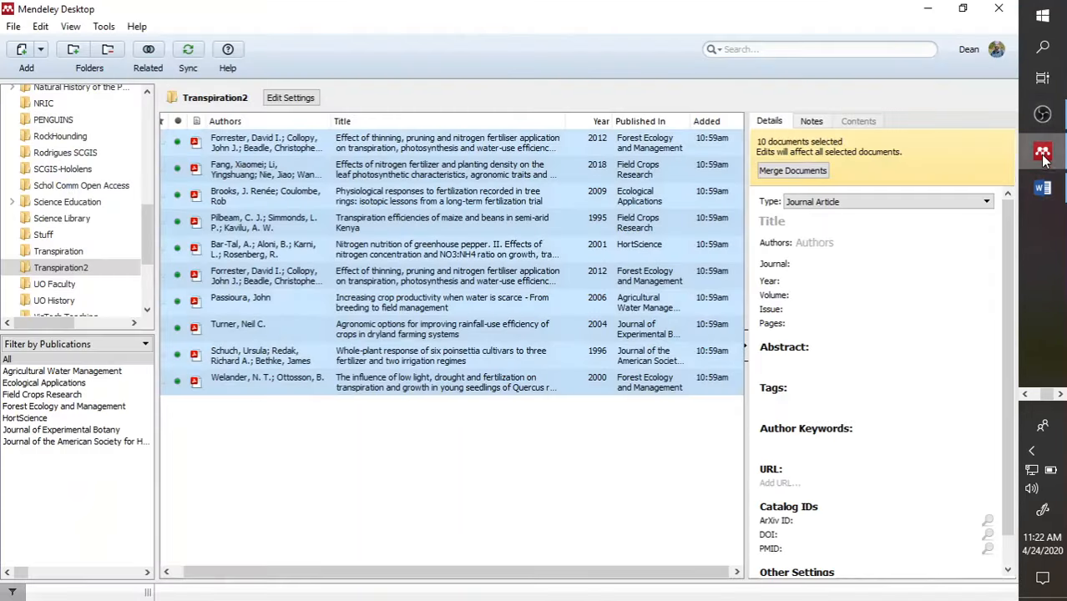
left_click(70, 28)
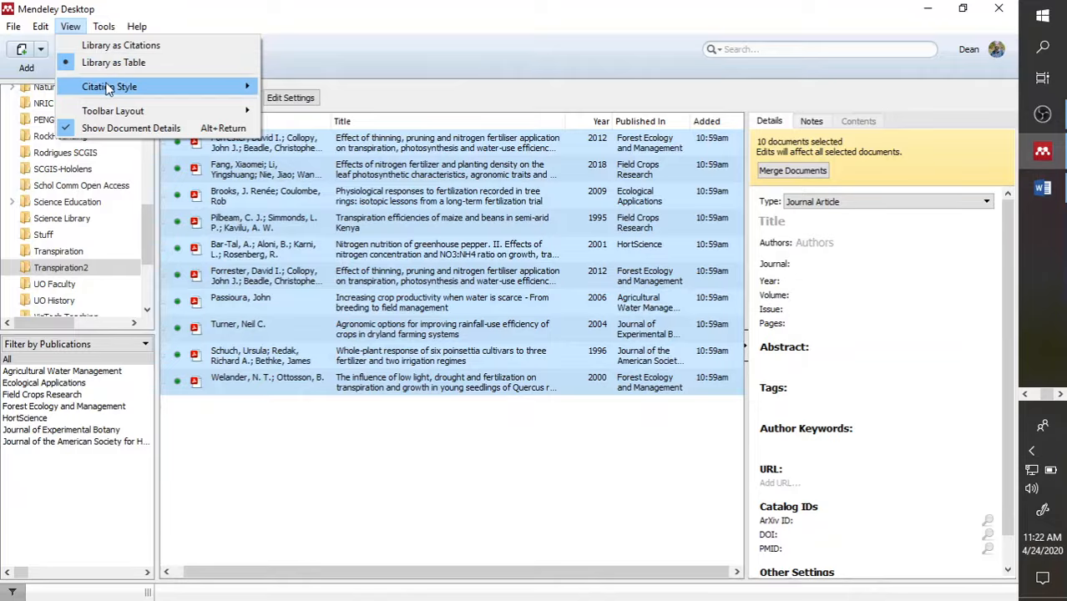
mouse_move(95, 86)
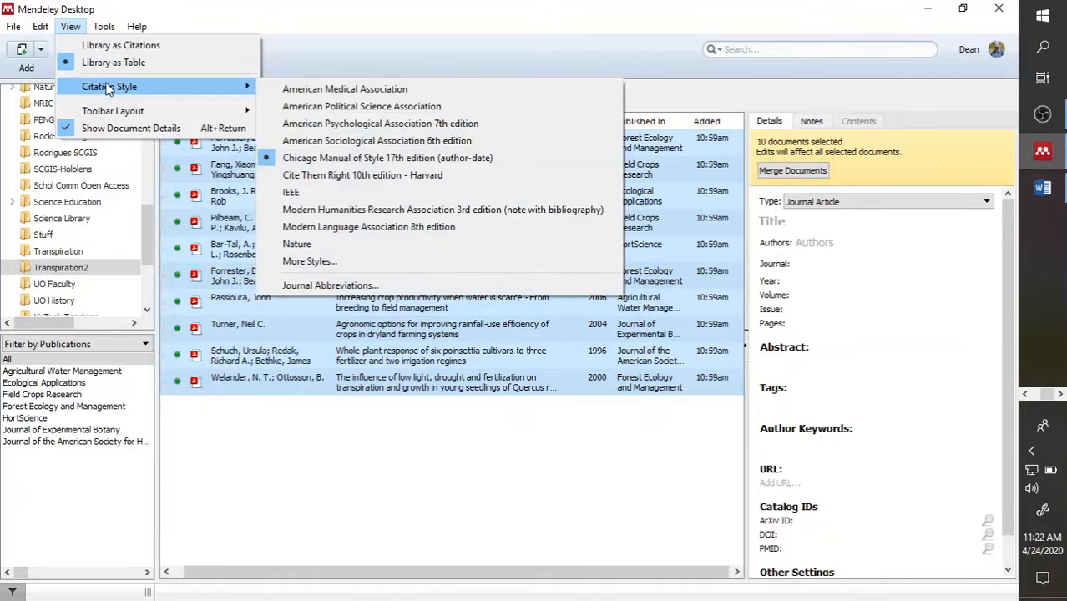
left_click(288, 125)
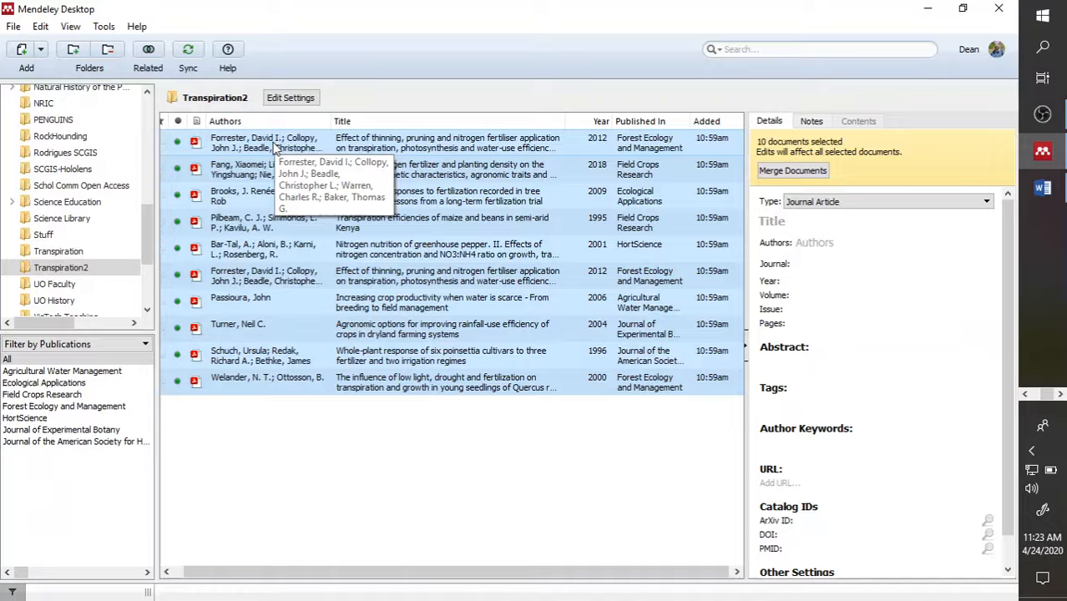
left_click(1041, 192)
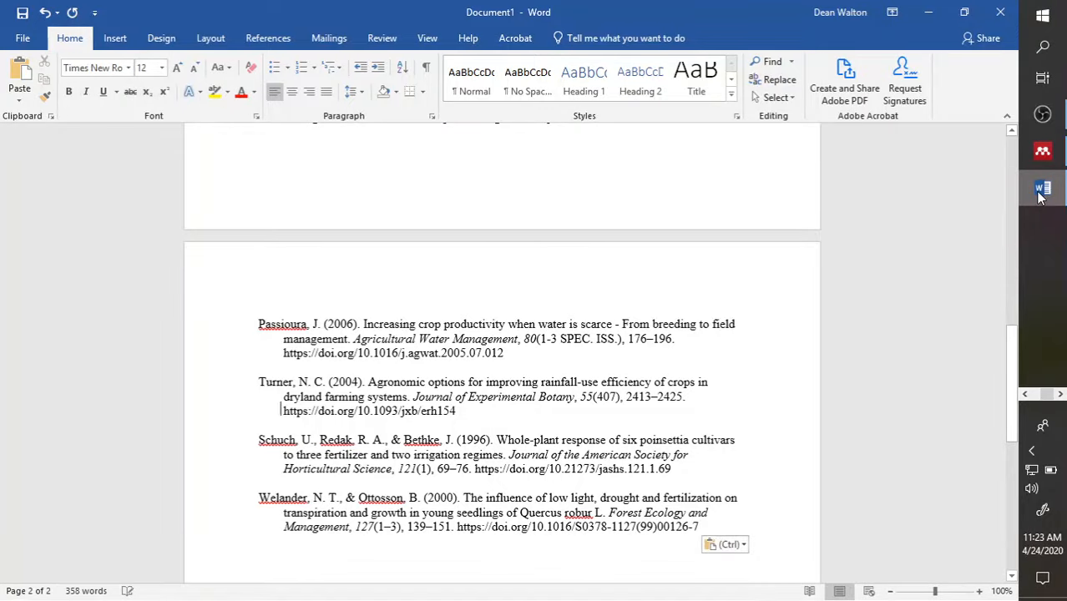
Add the placeholder line "dfasdfasdfasdfdsfasdf" in the blank space above the Bibliography heading
key("Up")
key("Up")
key("Up")
key("Up")
key("Up")
key("Up")
key("Up")
key("Up")
key("Up")
key("Up")
key("Up")
key("Up")
key("Up")
key("Up")
key("Up")
key("Up")
key("Up")
key("Up")
key("Up")
key("Up")
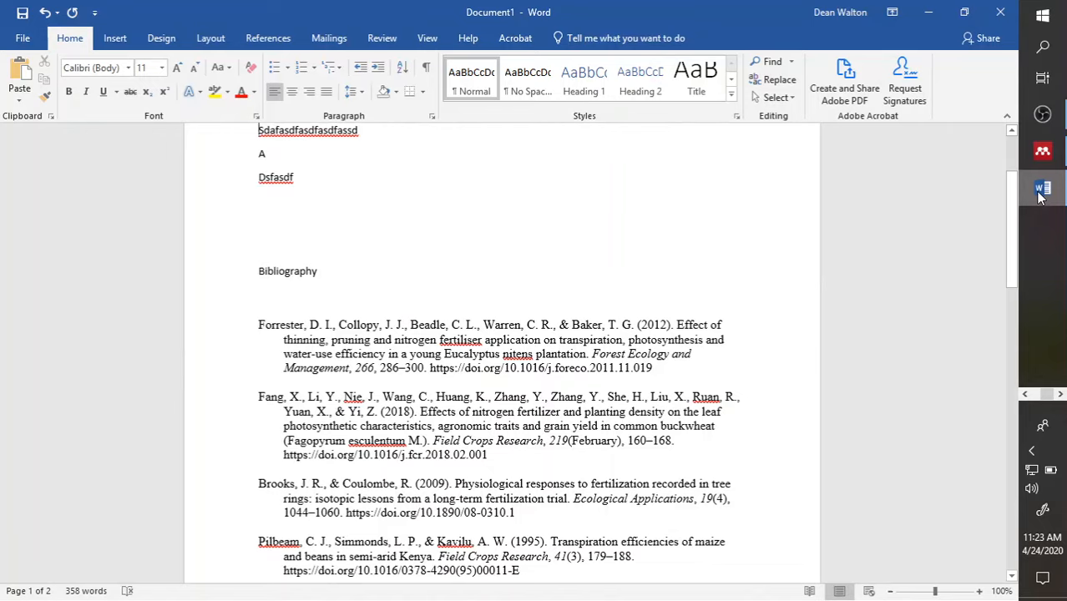
key("Down")
key("Down")
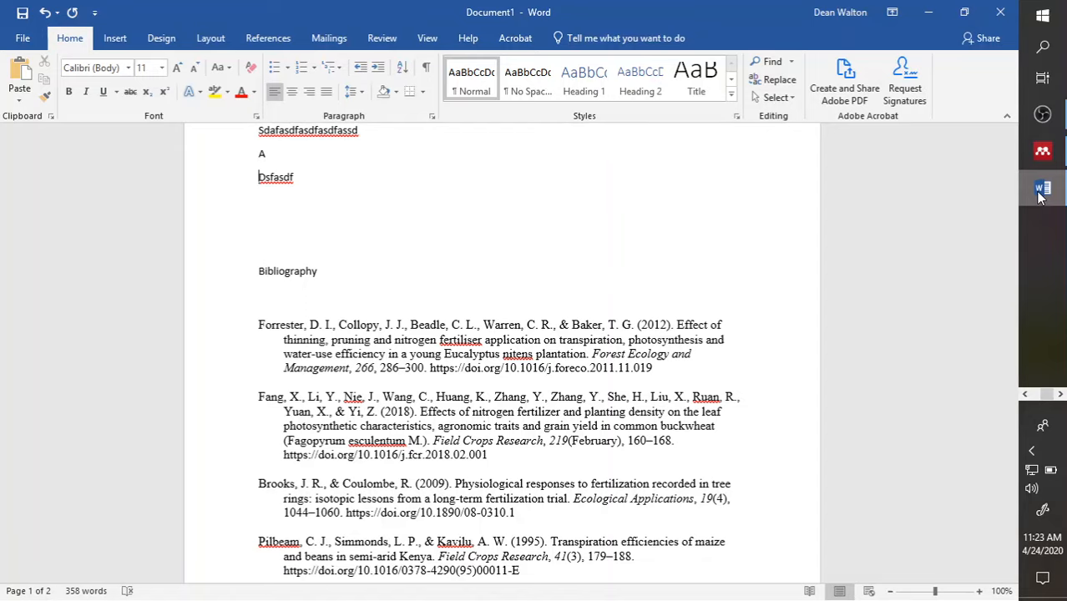
key("Down")
key("Down")
type("dfasdfasdfasdfdsfasdf")
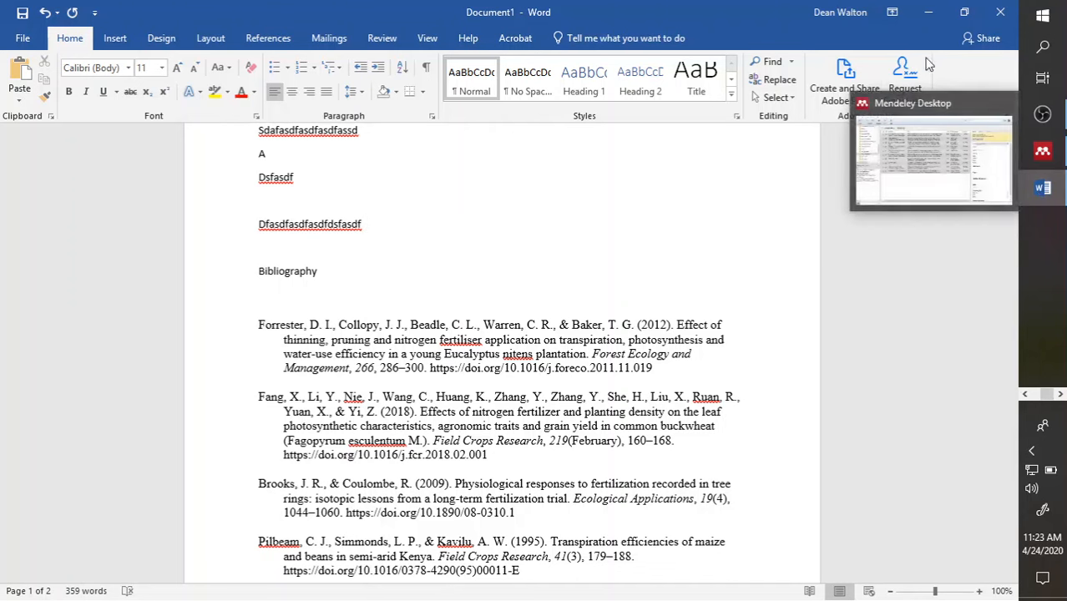
Insert a Mendeley citation of the 1995 maize and beans transpiration paper after the placeholder line, then continue with "asddsfasdfasdfasdfas" and a new line
left_click(268, 38)
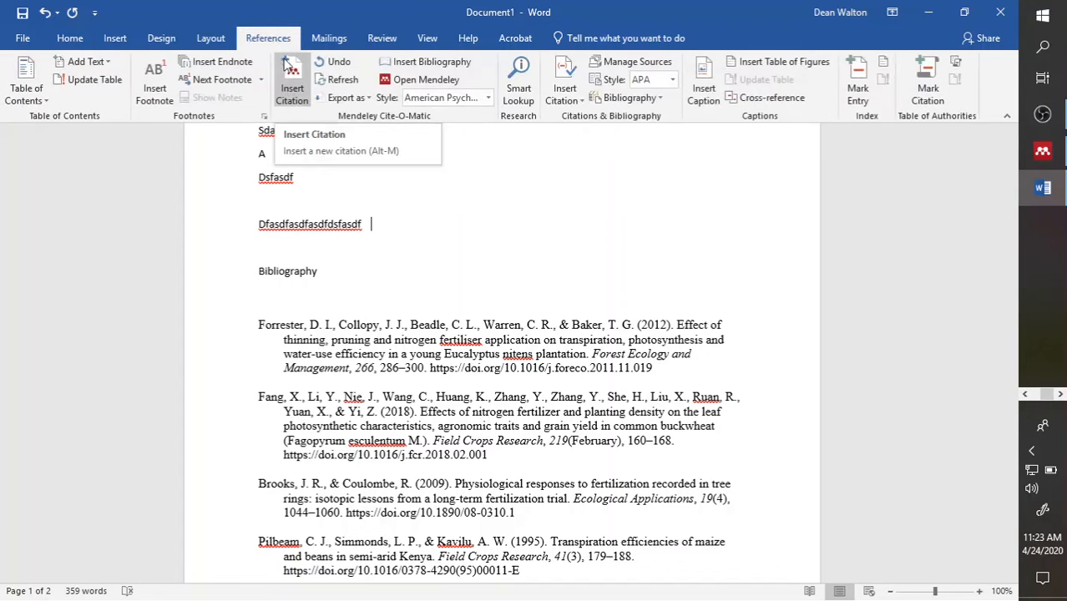
left_click(292, 93)
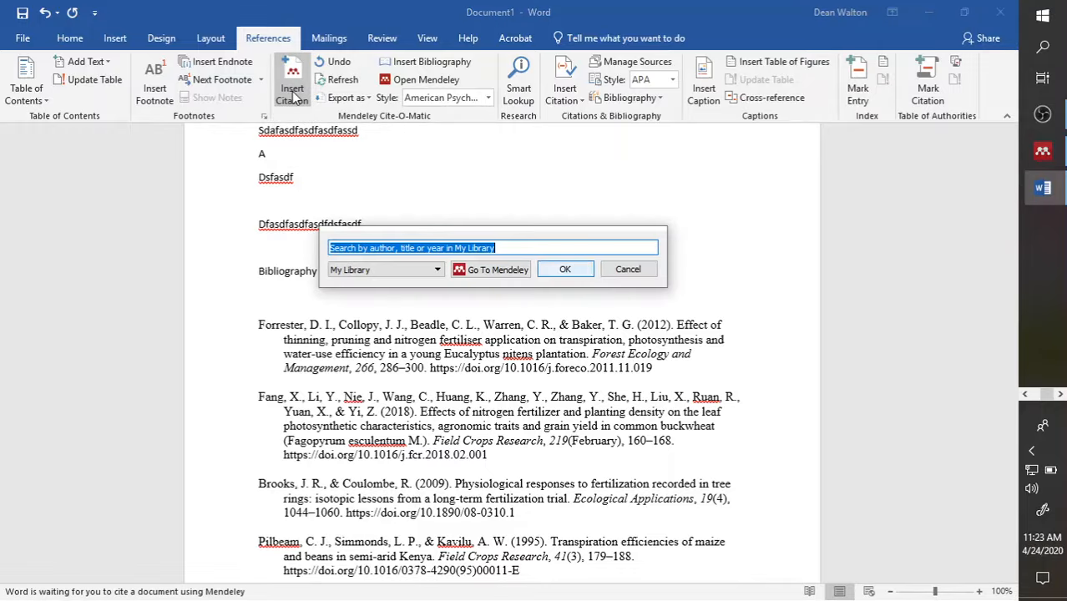
type("phi")
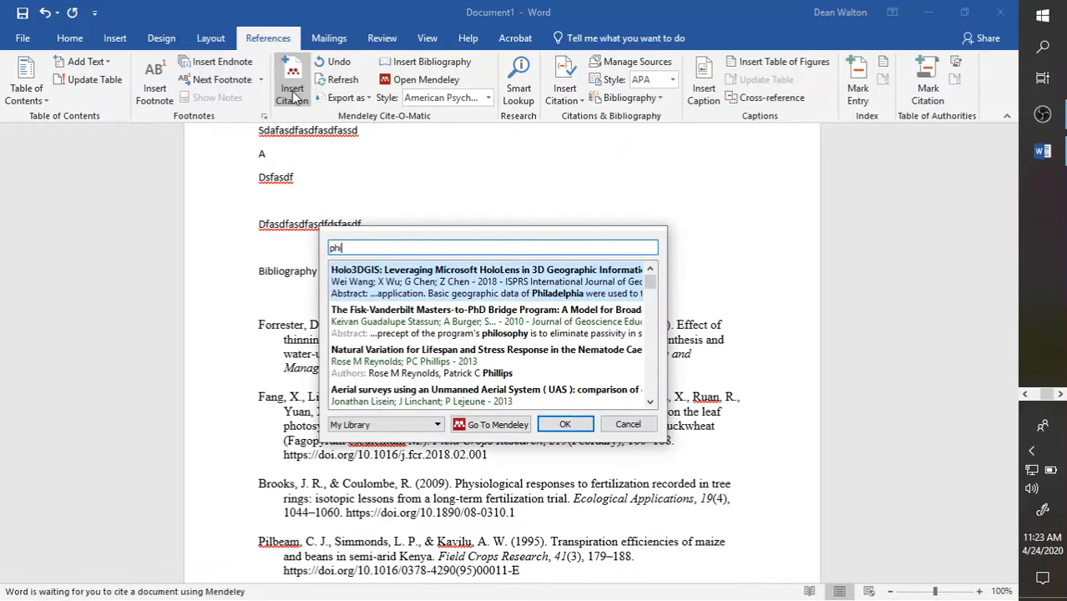
key("BackSpace")
key("BackSpace")
type("il")
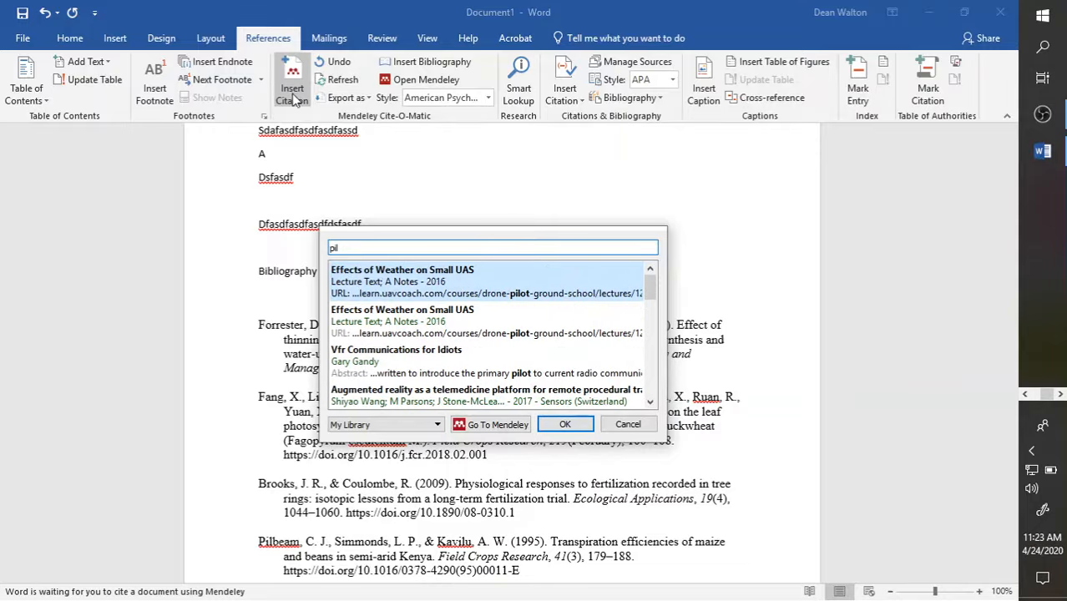
type("b")
key("Return")
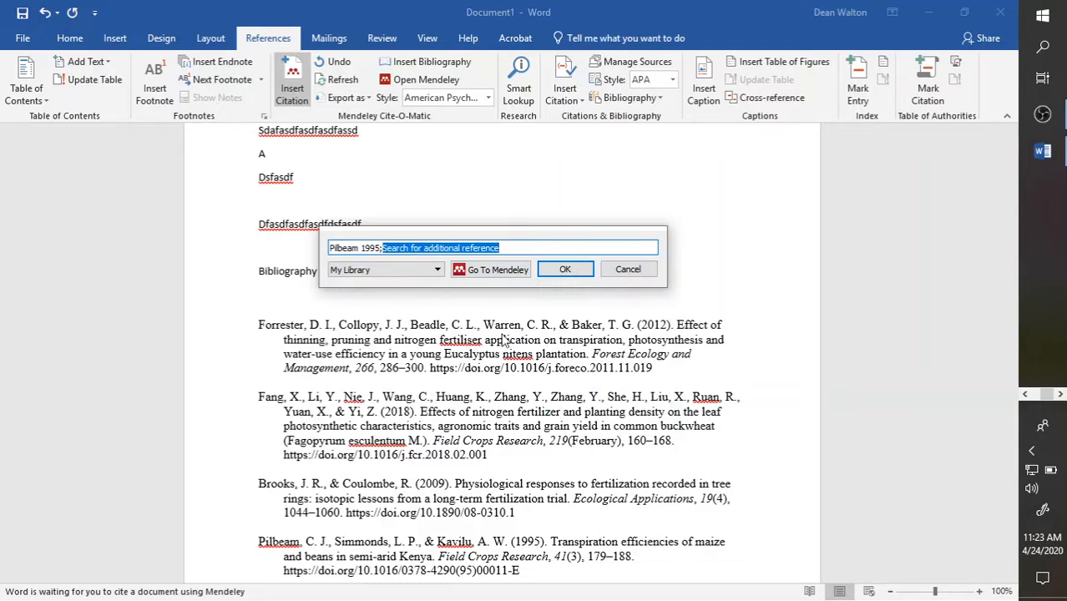
left_click(563, 267)
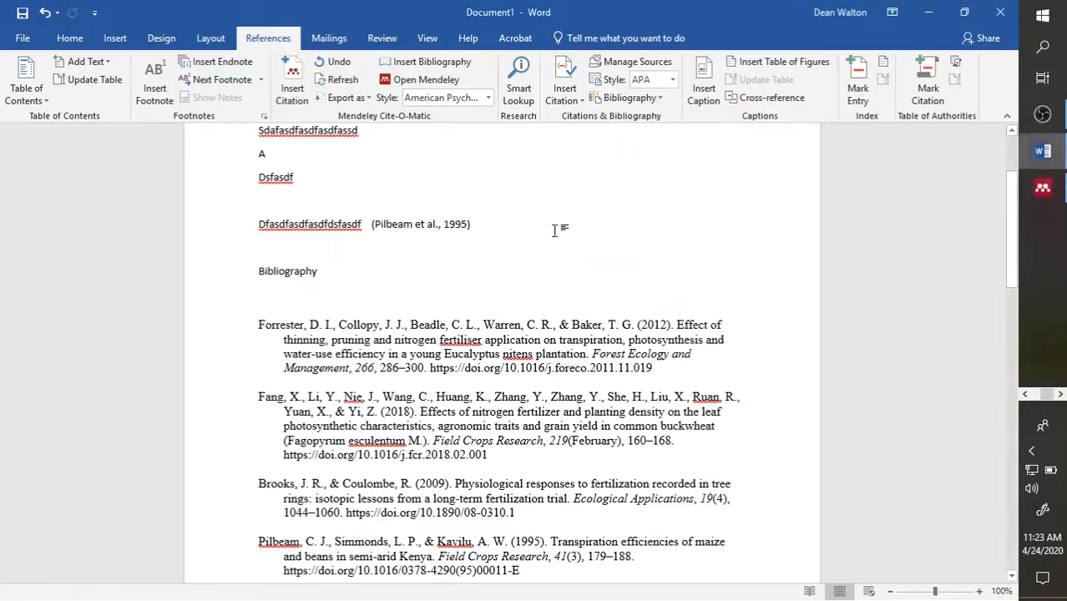
type("asddsfasdfasdfasdfas")
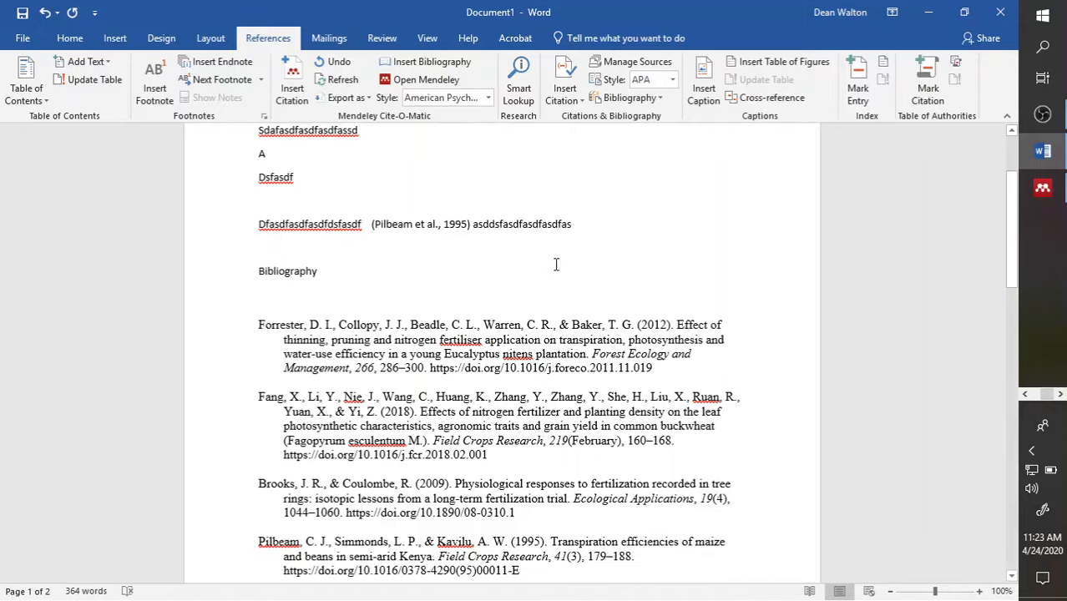
key("Return")
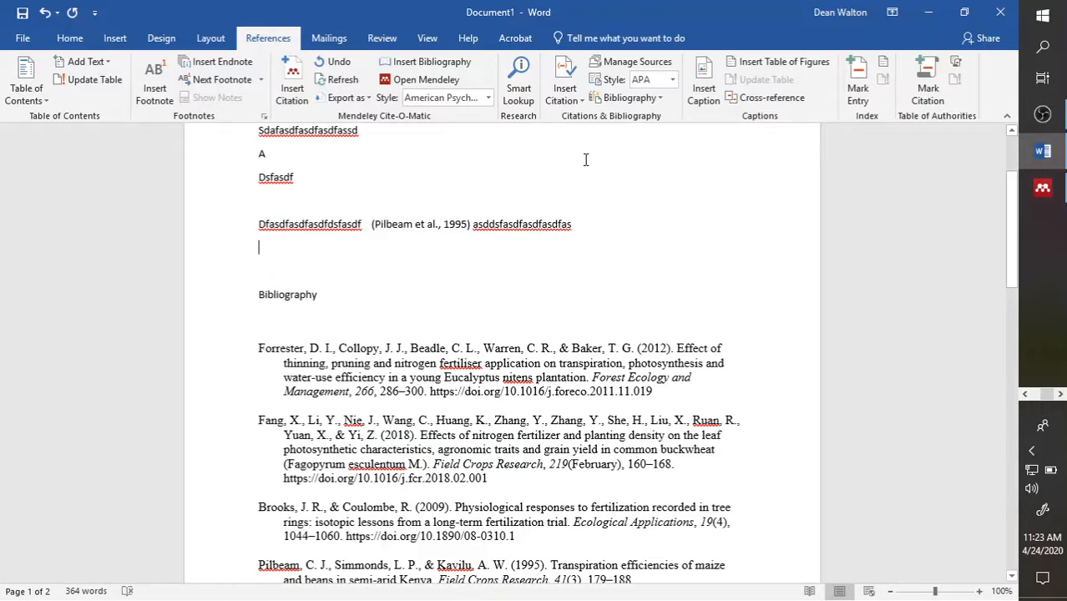
Switch to Mendeley and examine the details of the 1995 maize and beans transpiration paper among the recently added documents
left_click(1042, 190)
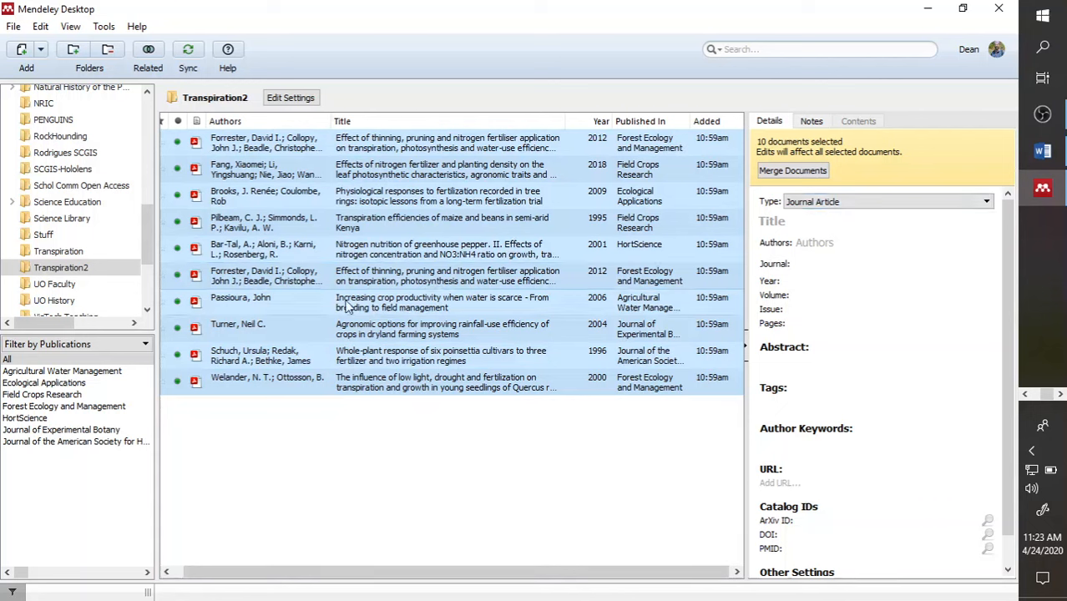
scroll(78, 269, "up", 9)
left_click(63, 167)
left_click(233, 146)
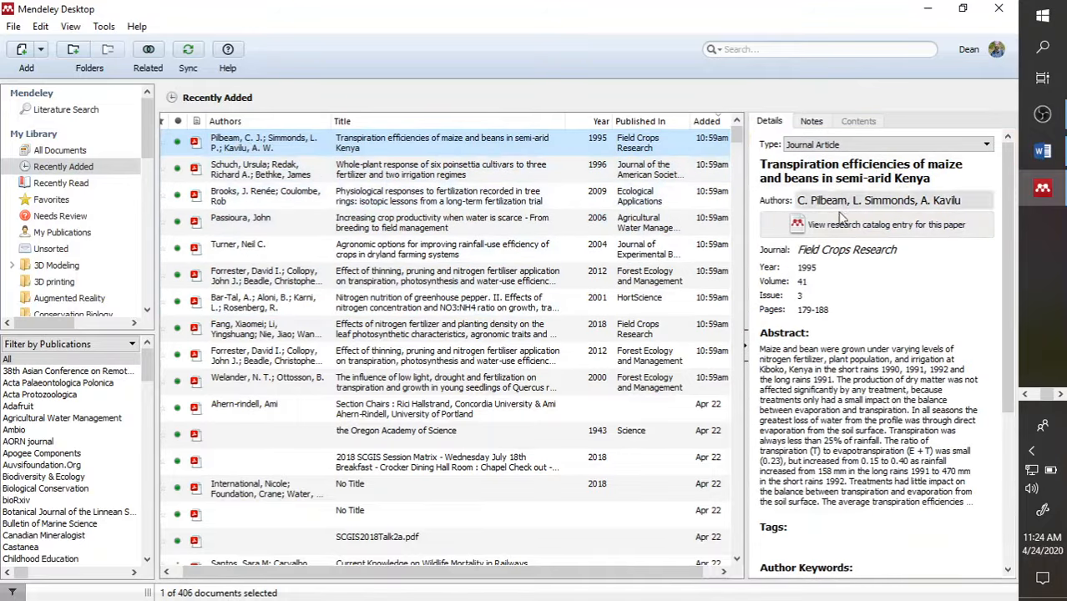
left_click_drag(1002, 293, 1005, 378)
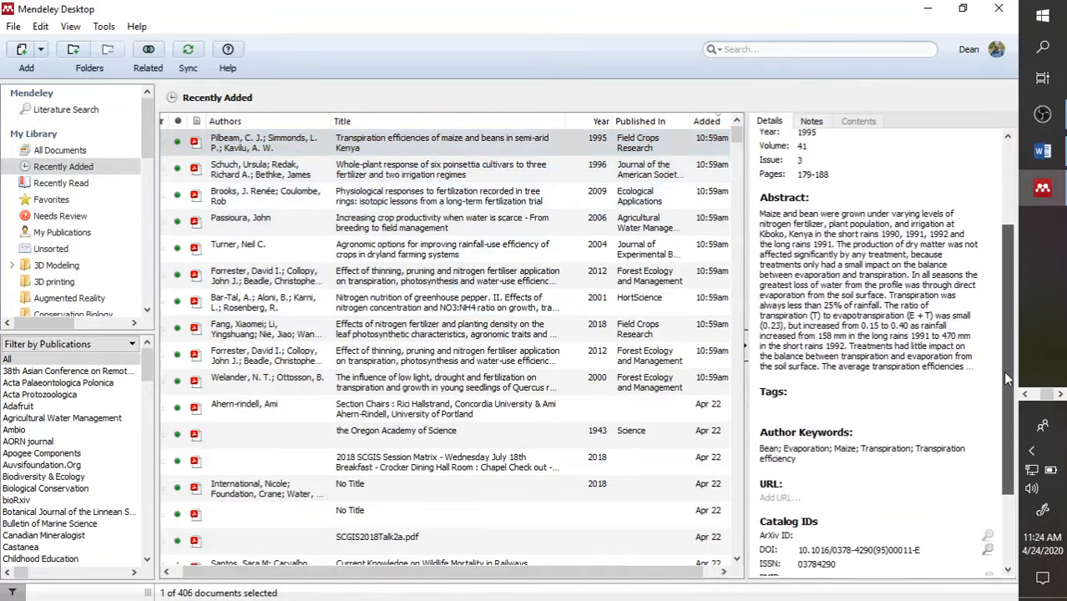
scroll(830, 359, "down", 1)
Add the general note "See paragraph 5 on page 6" to the selected paper and return to its details down to the attached files
left_click(812, 121)
left_click(784, 192)
type("See paraga")
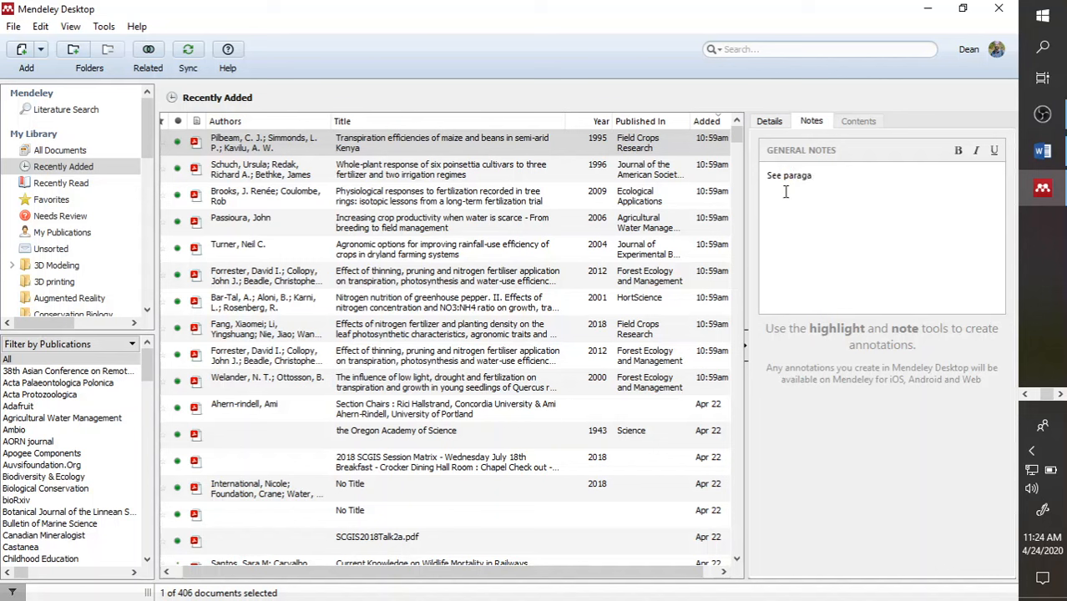
type("r")
key("BackSpace")
key("BackSpace")
type("raph 5 on page 6")
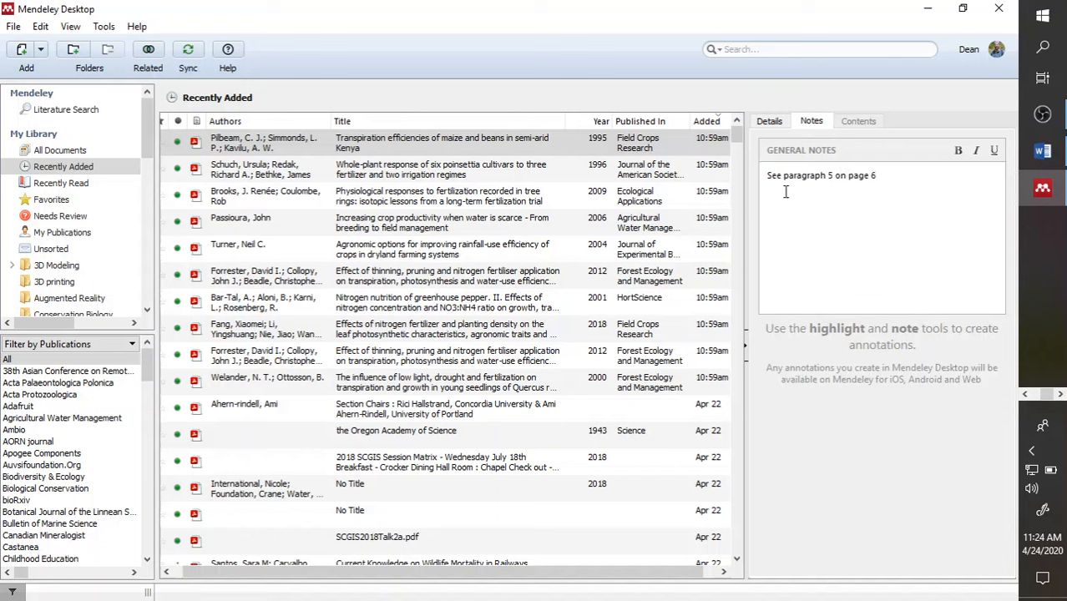
key("Return")
left_click(768, 124)
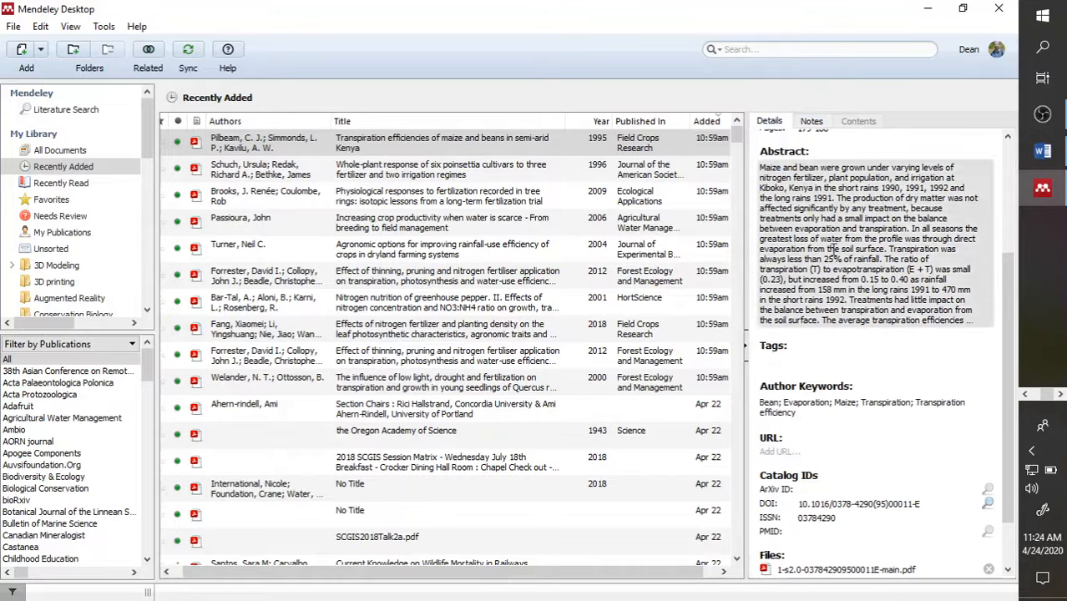
scroll(977, 346, "down", 2)
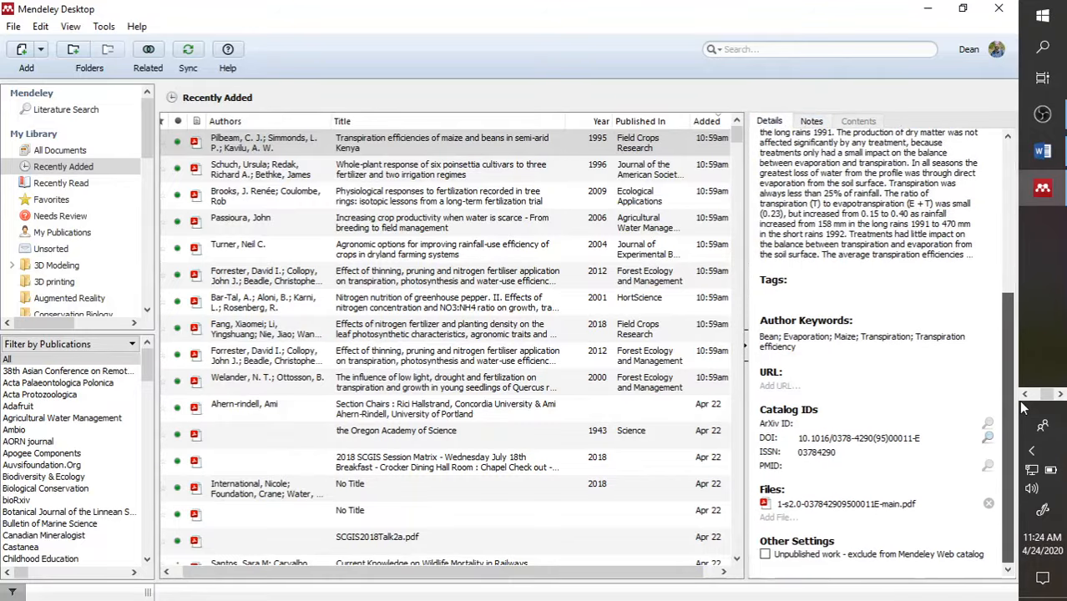